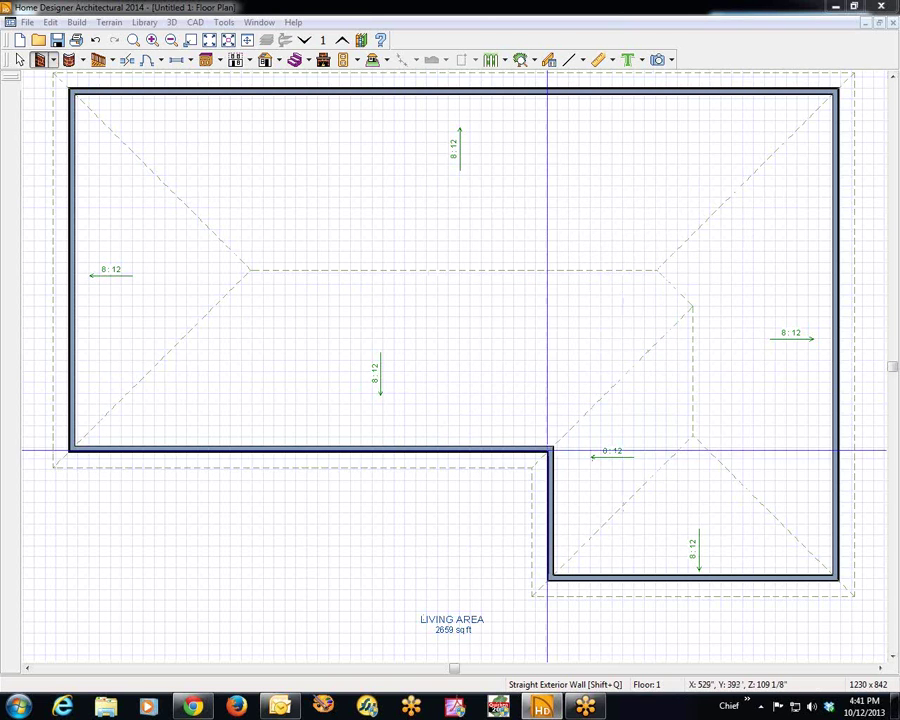
# - Extend the short inner-corner wall upward and draw exterior walls enclosing the recessed rectangle
pyautogui.click(550, 460)
pyautogui.moveTo(550, 460); pyautogui.dragTo(548, 362)
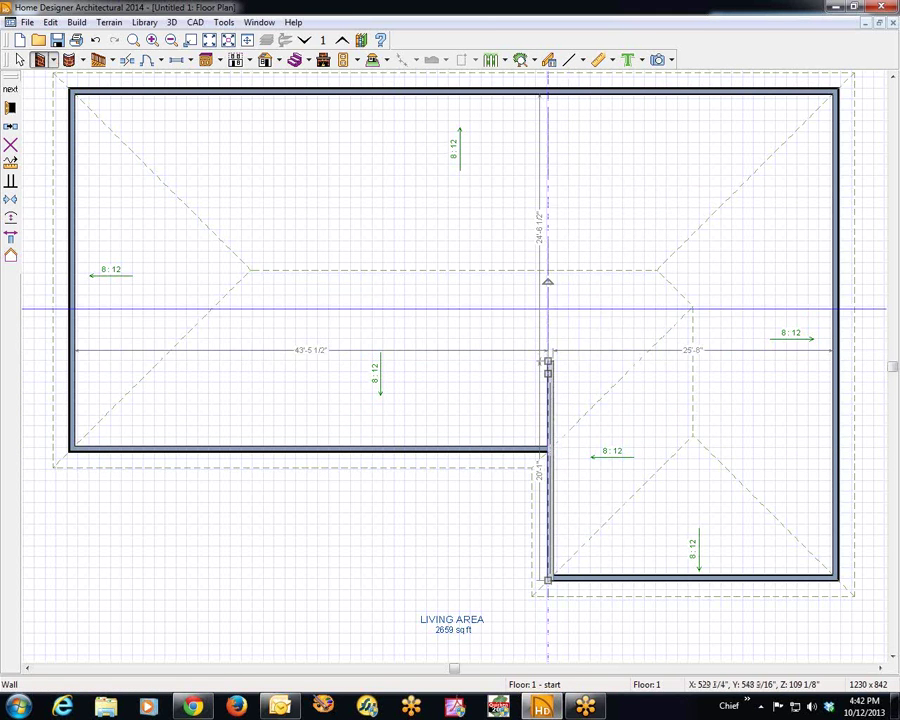
pyautogui.press('Escape')
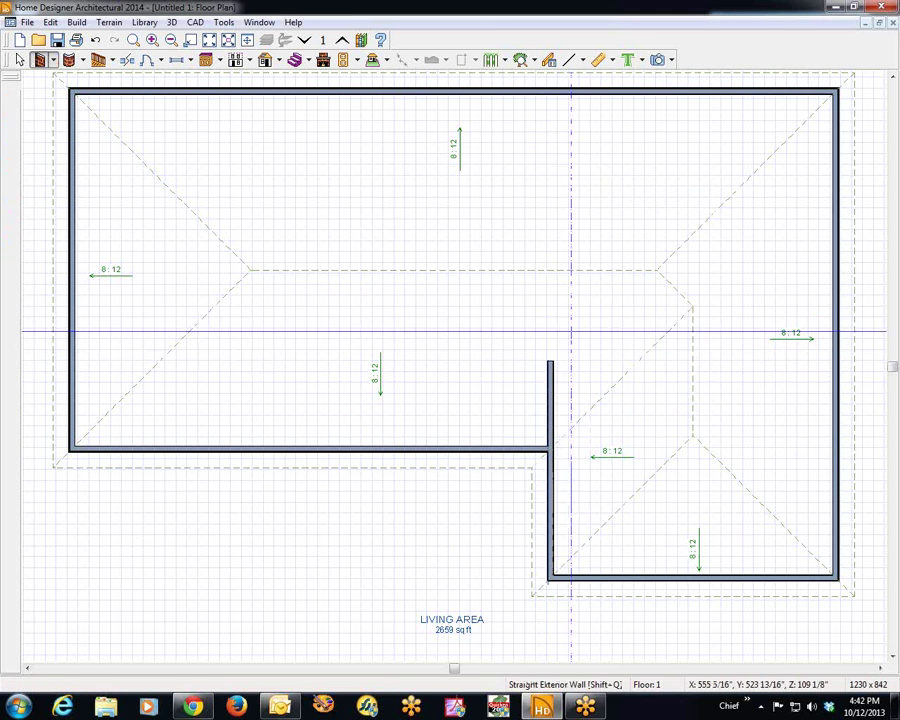
pyautogui.click(54, 60)
pyautogui.click(75, 79)
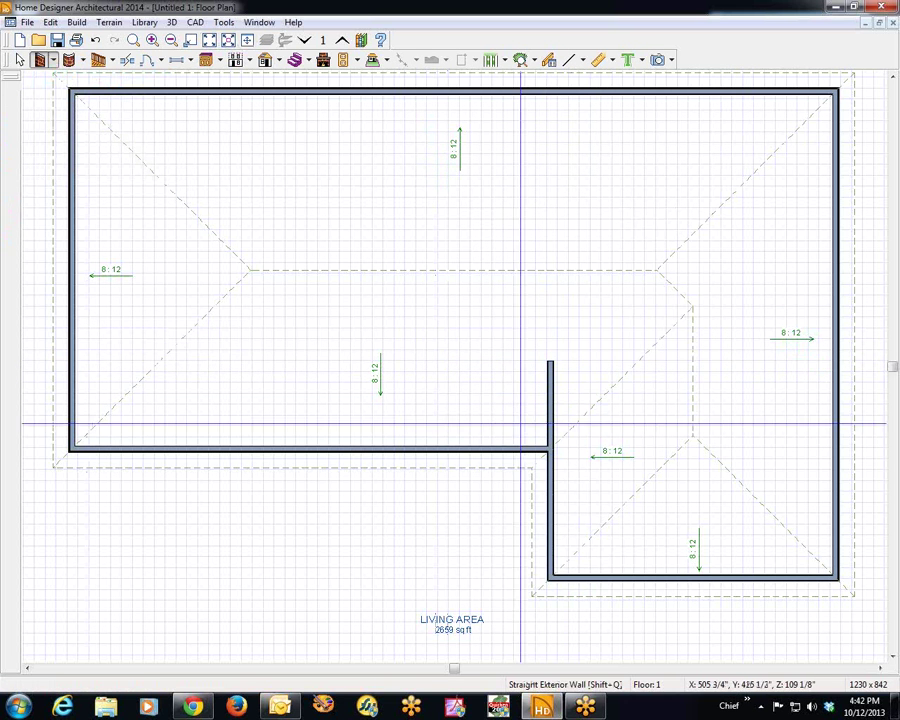
pyautogui.moveTo(548, 362)
pyautogui.mouseDown()
pyautogui.moveTo(384, 362)
pyautogui.moveTo(392, 446)
pyautogui.mouseUp()
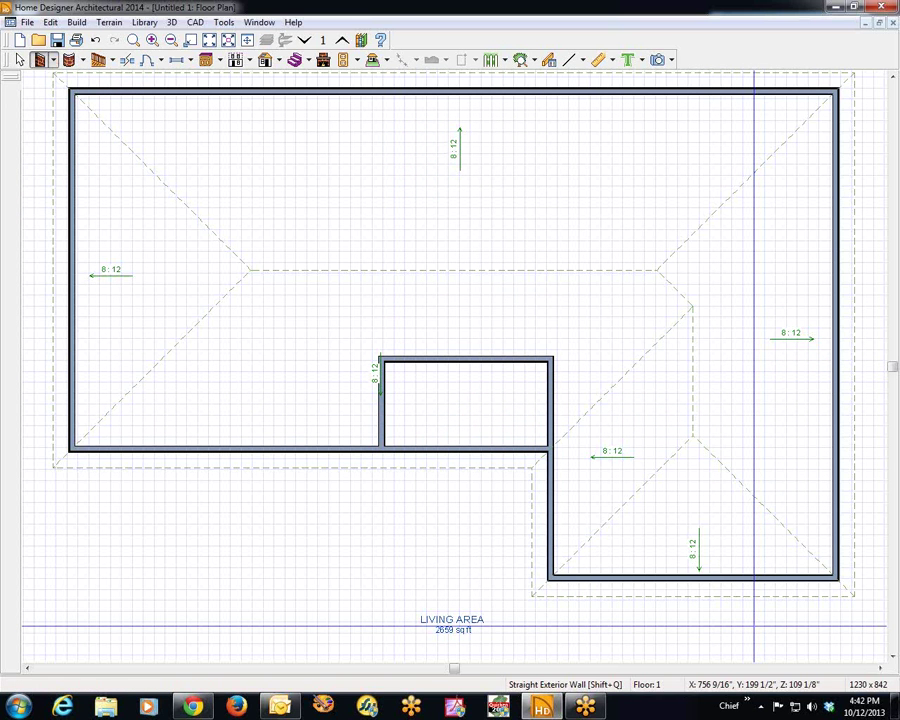
pyautogui.rightClick(474, 410)
pyautogui.press('Escape')
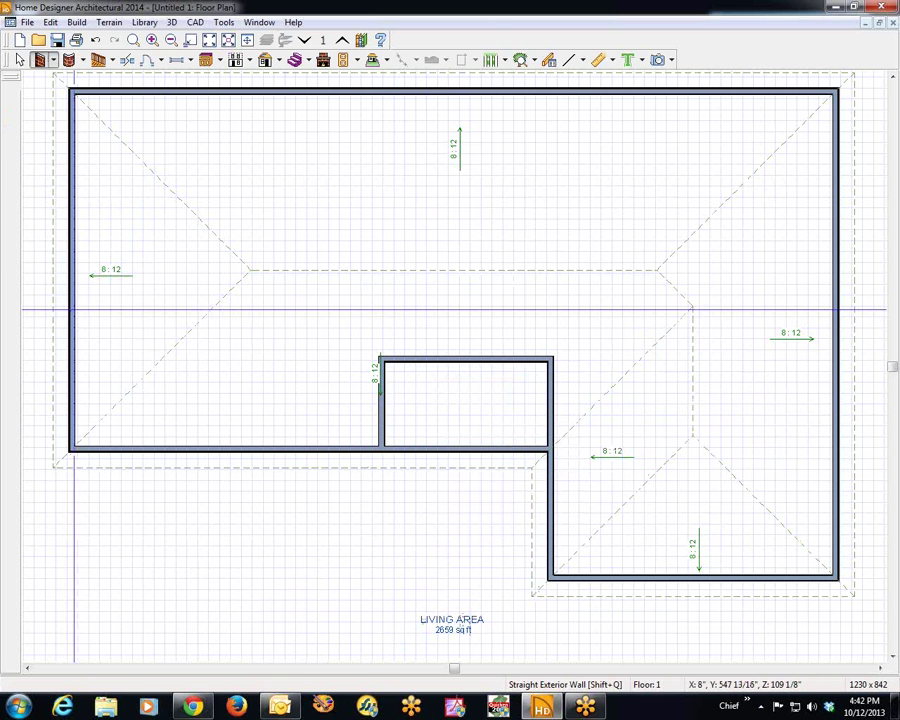
# - Move the left exterior wall to the right, reducing living area from 2659 to 2227 sq ft
pyautogui.rightClick(71, 310)
pyautogui.click(82, 319)
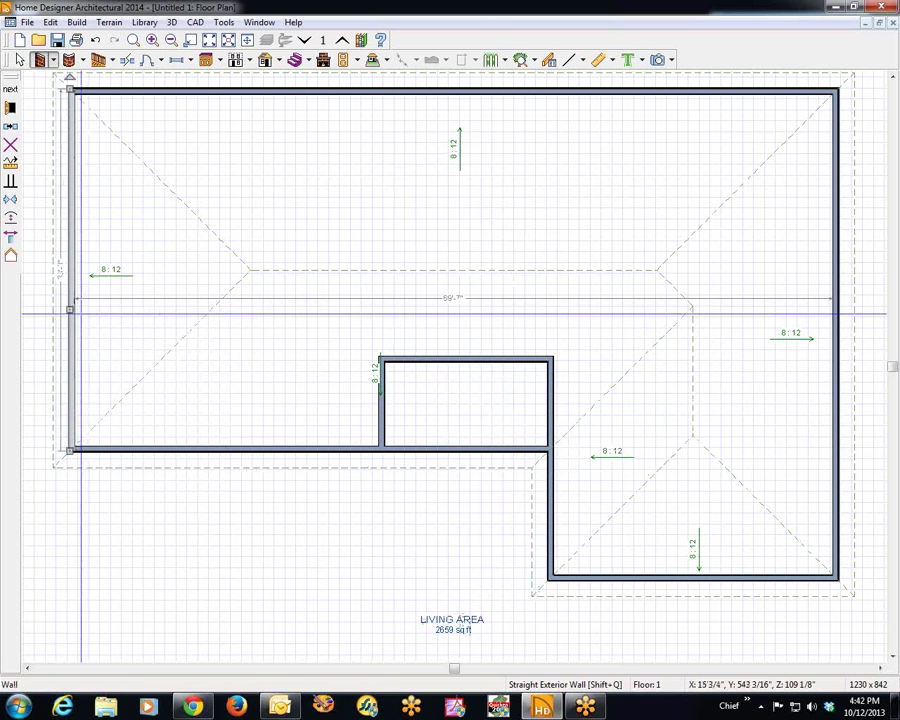
pyautogui.moveTo(70, 306); pyautogui.dragTo(211, 311)
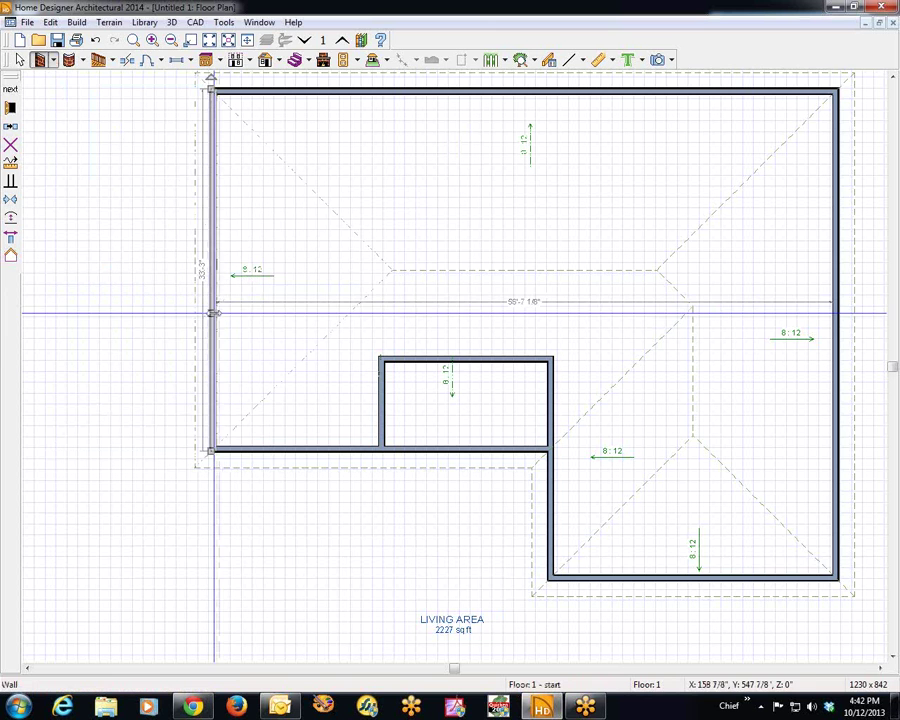
pyautogui.press('Escape')
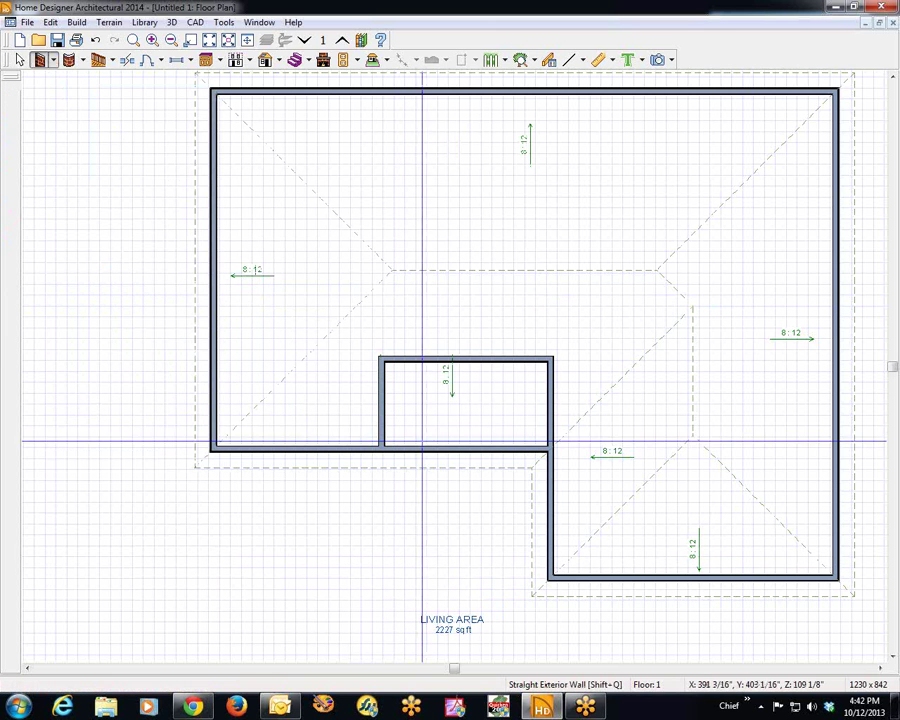
# - Generate a Full Overview 3D camera view and orbit the model to a new angle
pyautogui.click(660, 60)
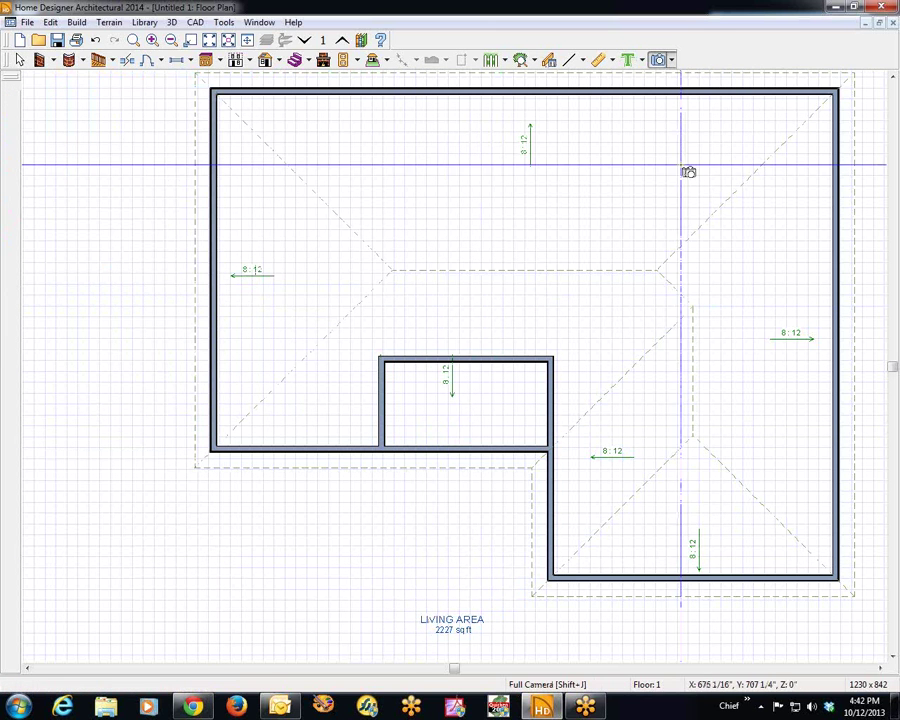
pyautogui.click(671, 62)
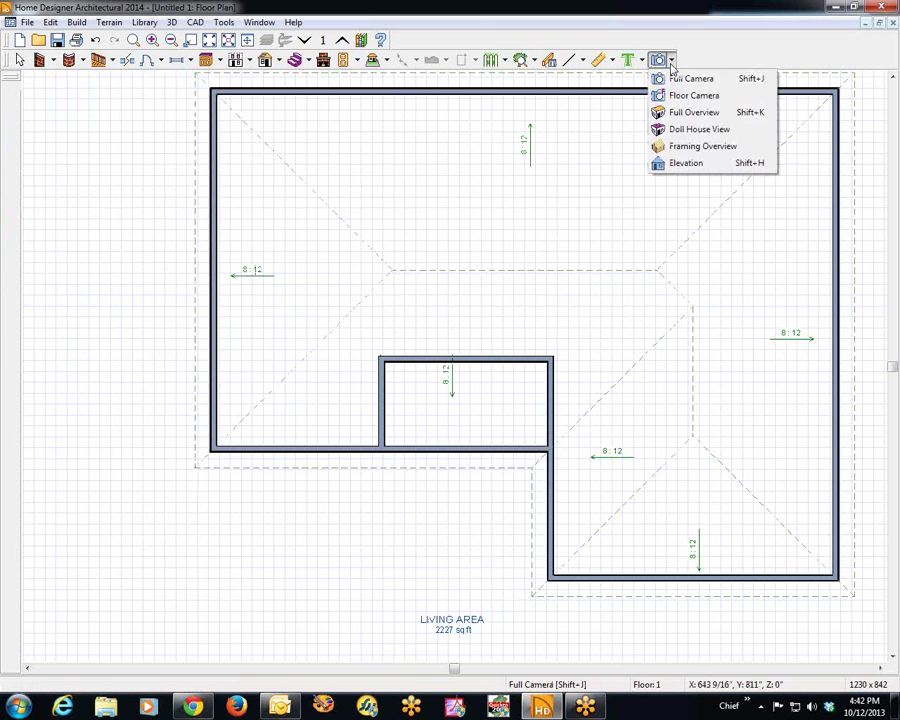
pyautogui.click(692, 112)
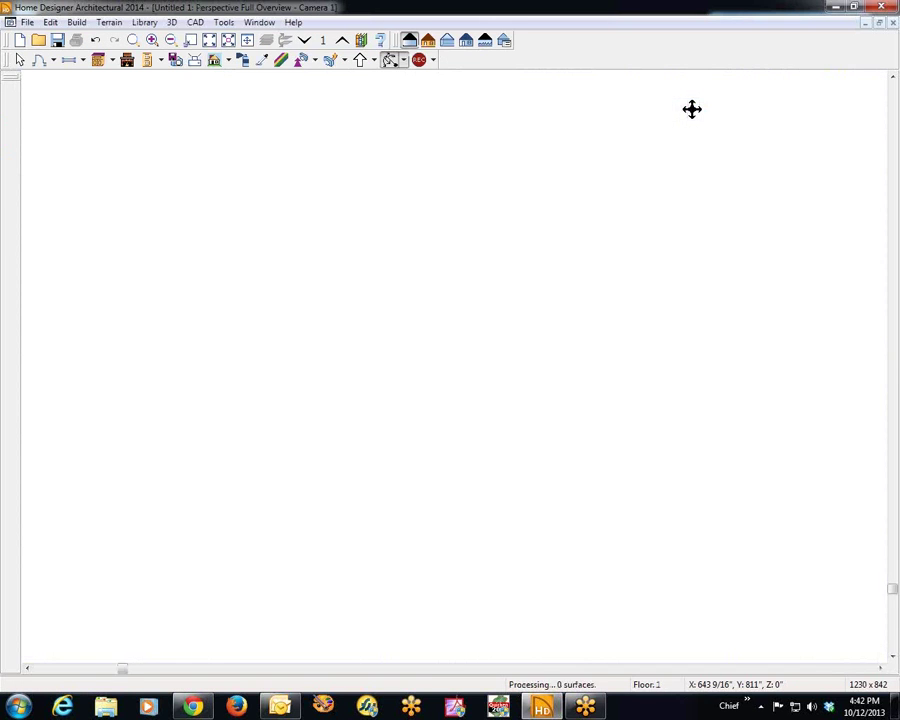
pyautogui.moveTo(309, 400); pyautogui.dragTo(434, 390)
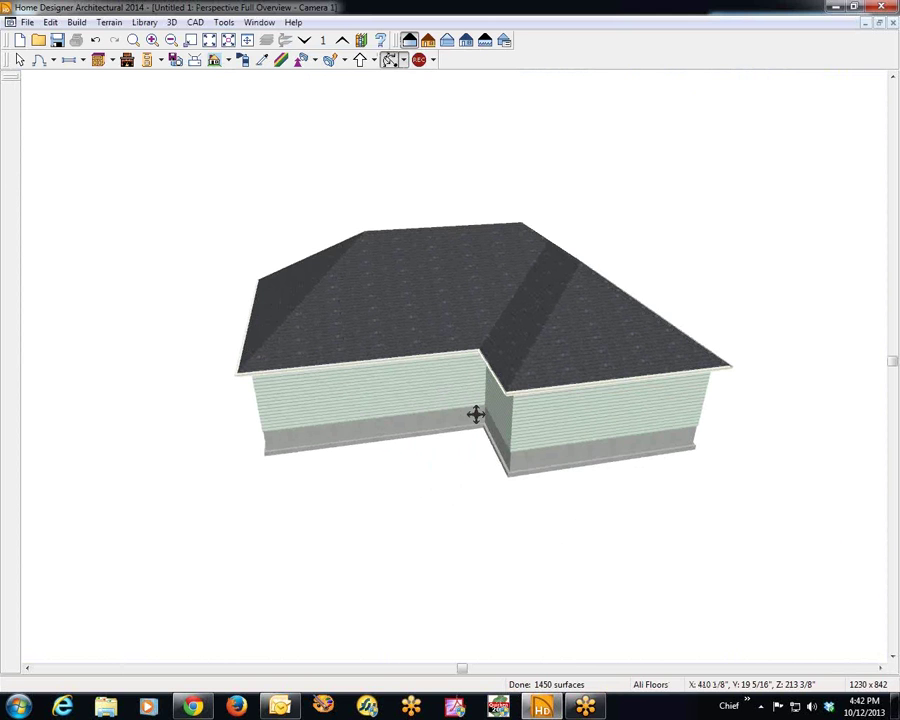
# - Tile the windows vertically and zoom the floor plan in around the house
pyautogui.hotkey('alt', 'w')
pyautogui.press('v')
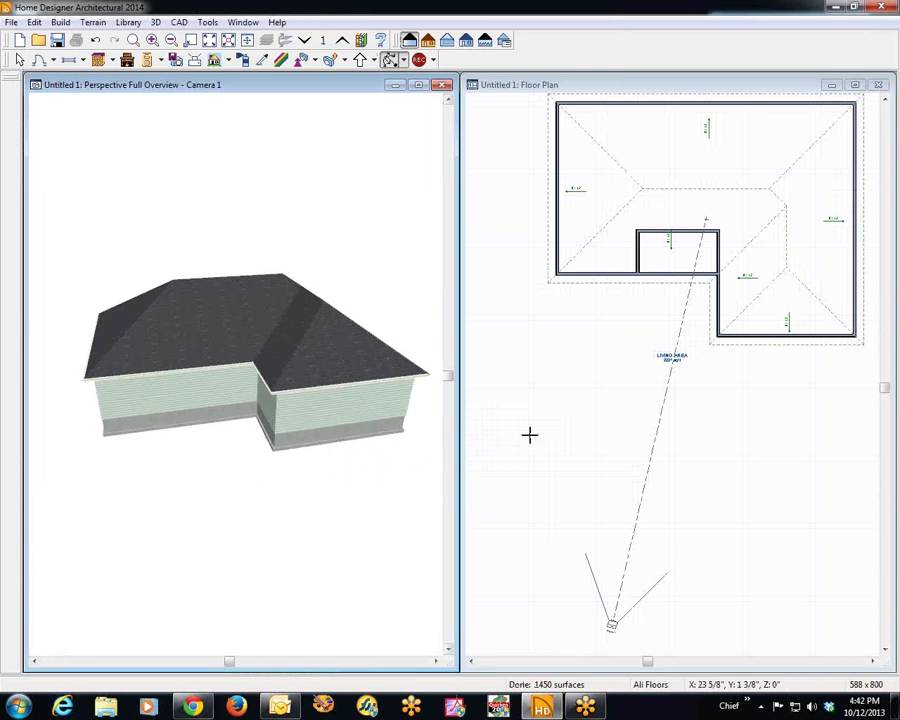
pyautogui.click(733, 91)
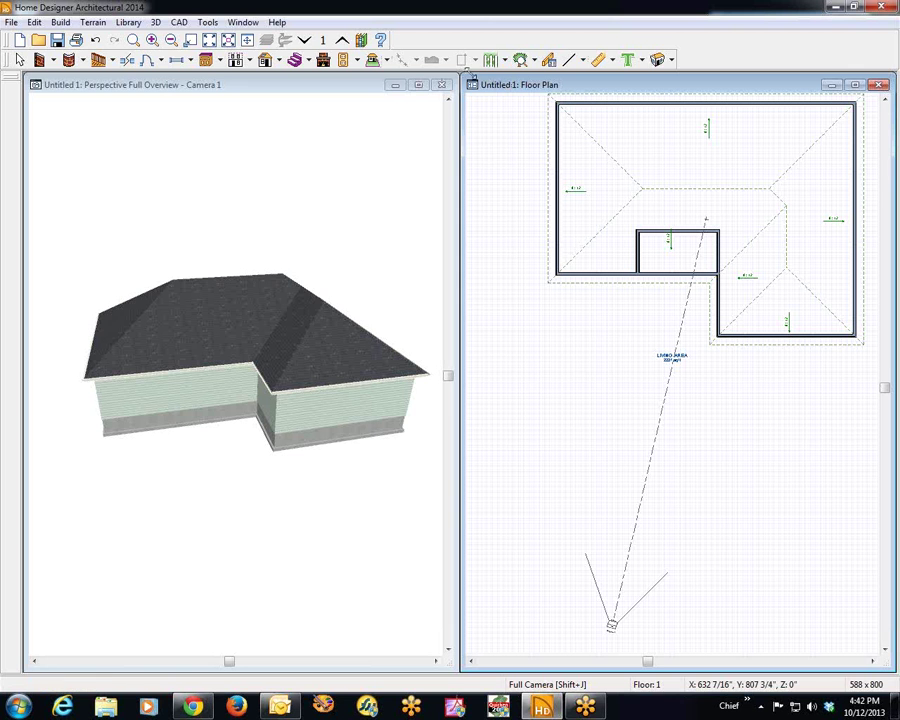
pyautogui.click(133, 40)
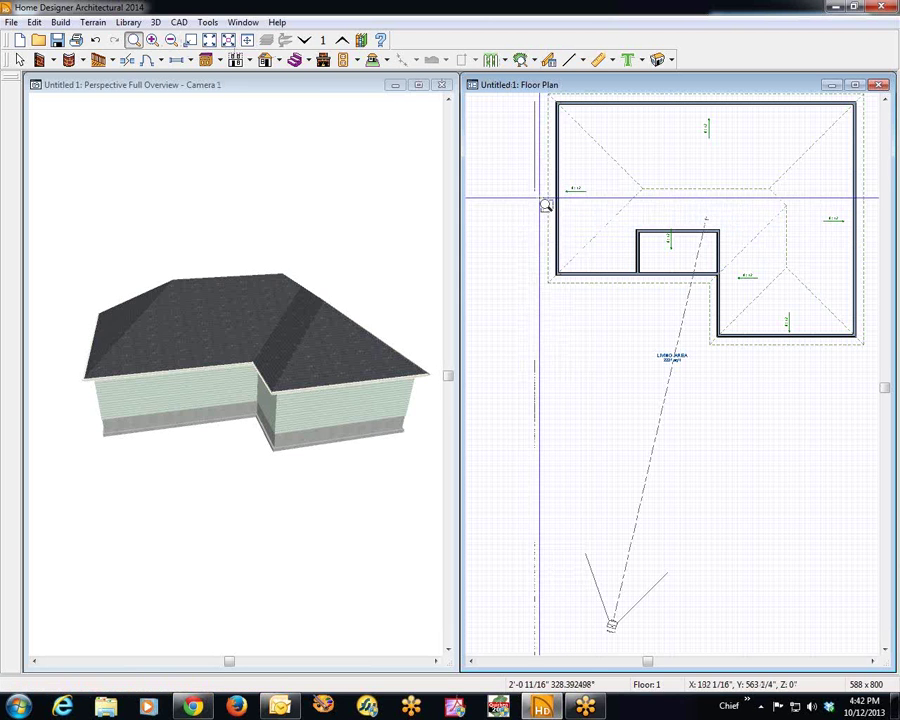
pyautogui.moveTo(535, 195); pyautogui.dragTo(866, 354)
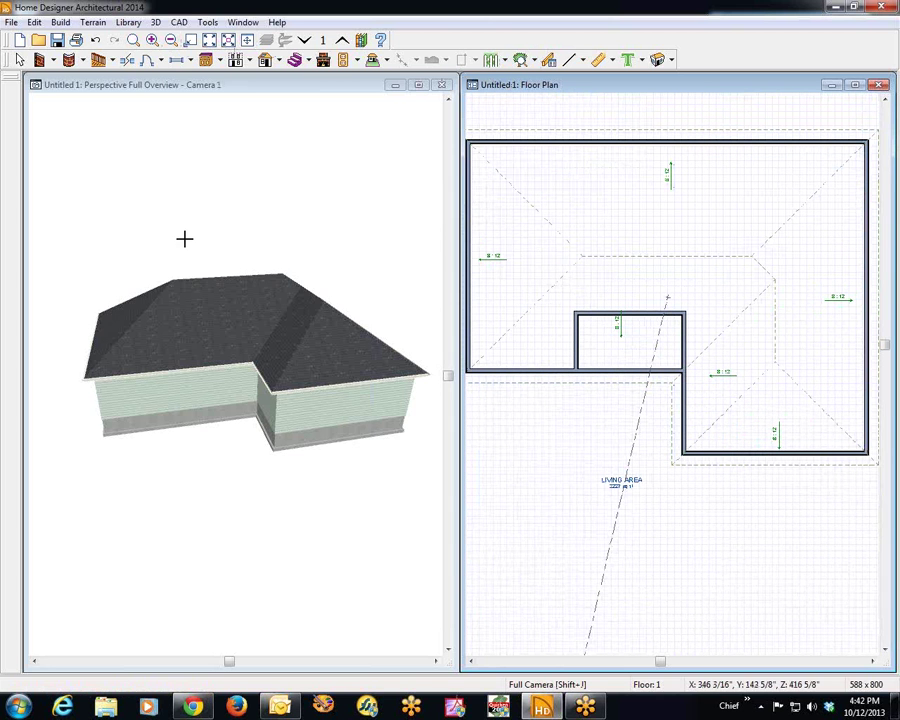
pyautogui.click(19, 59)
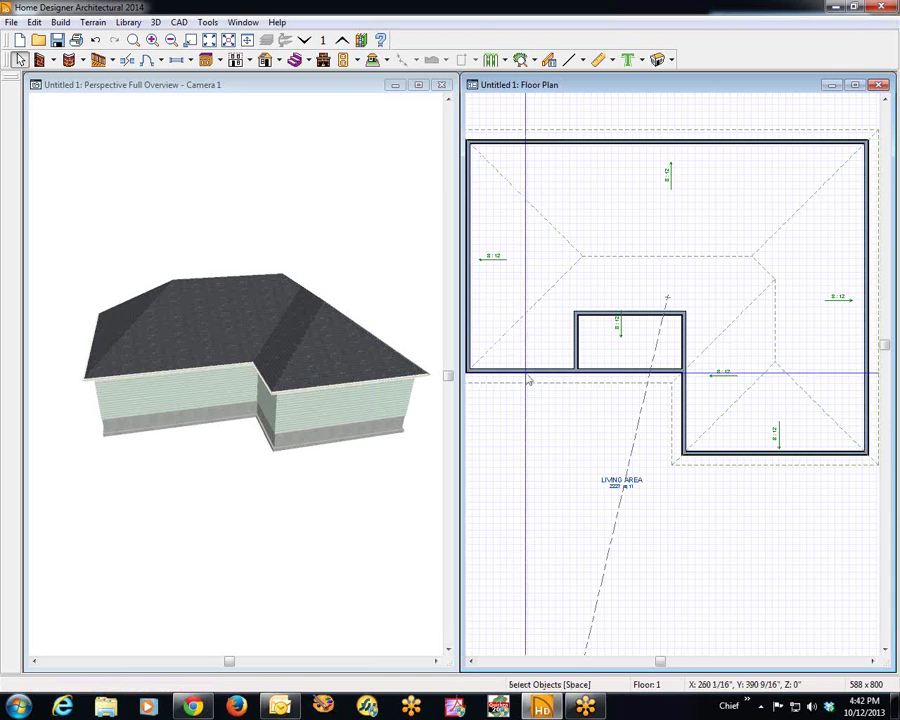
# - Break the front wall and make its left piece a Full Gable Wall
pyautogui.click(535, 372)
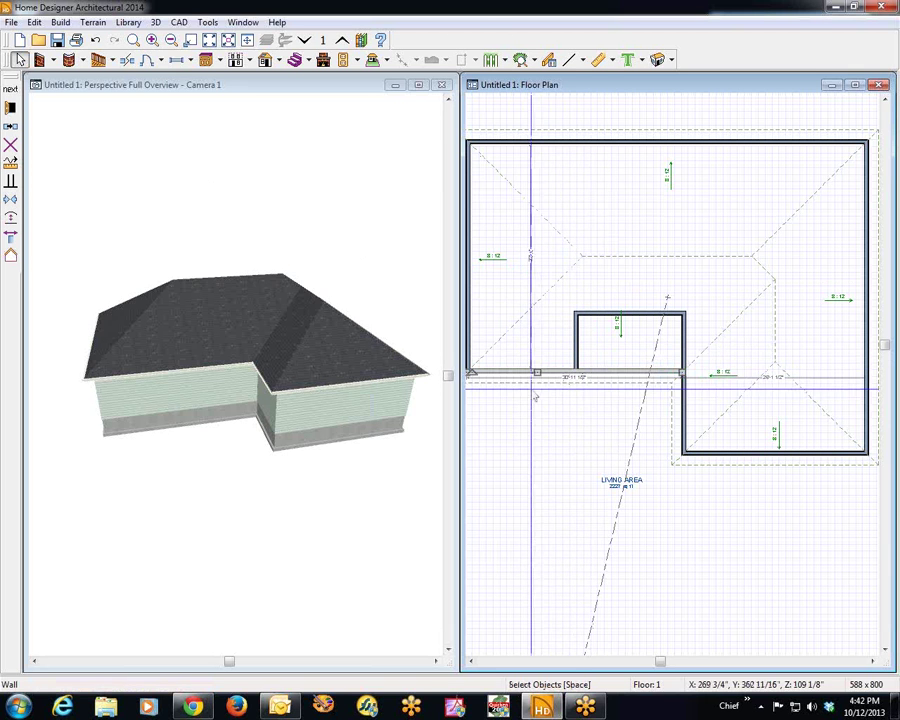
pyautogui.press('Escape')
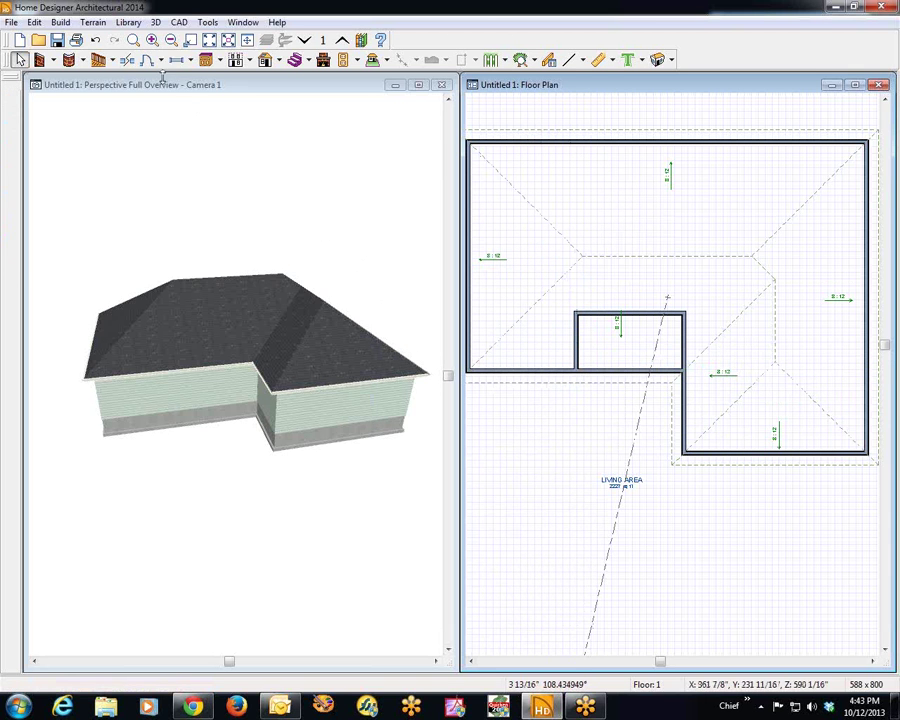
pyautogui.click(127, 60)
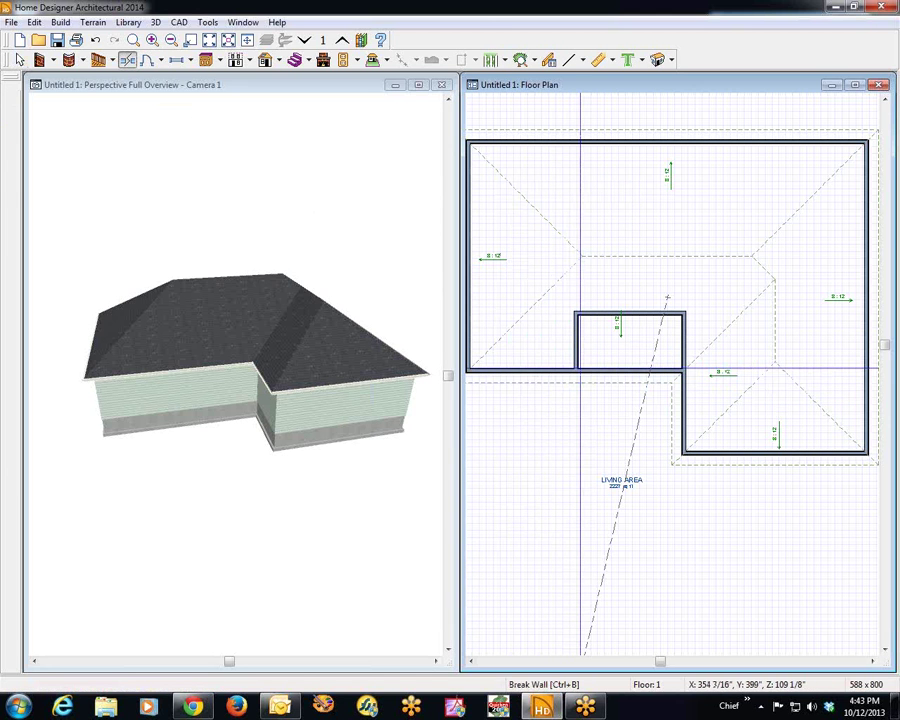
pyautogui.click(580, 368)
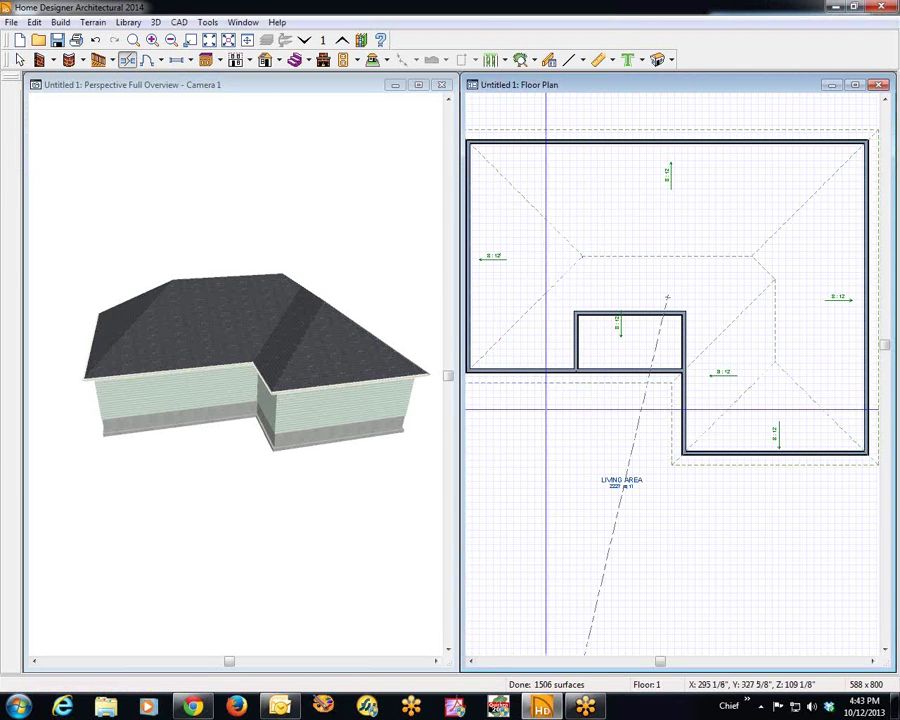
pyautogui.press('space')
pyautogui.click(566, 374)
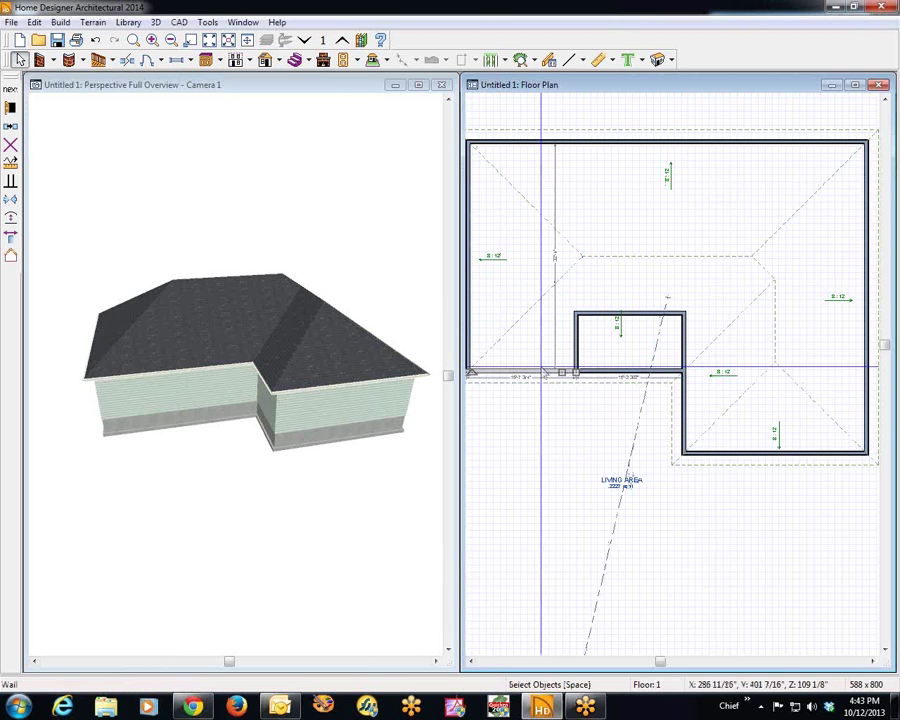
pyautogui.click(14, 108)
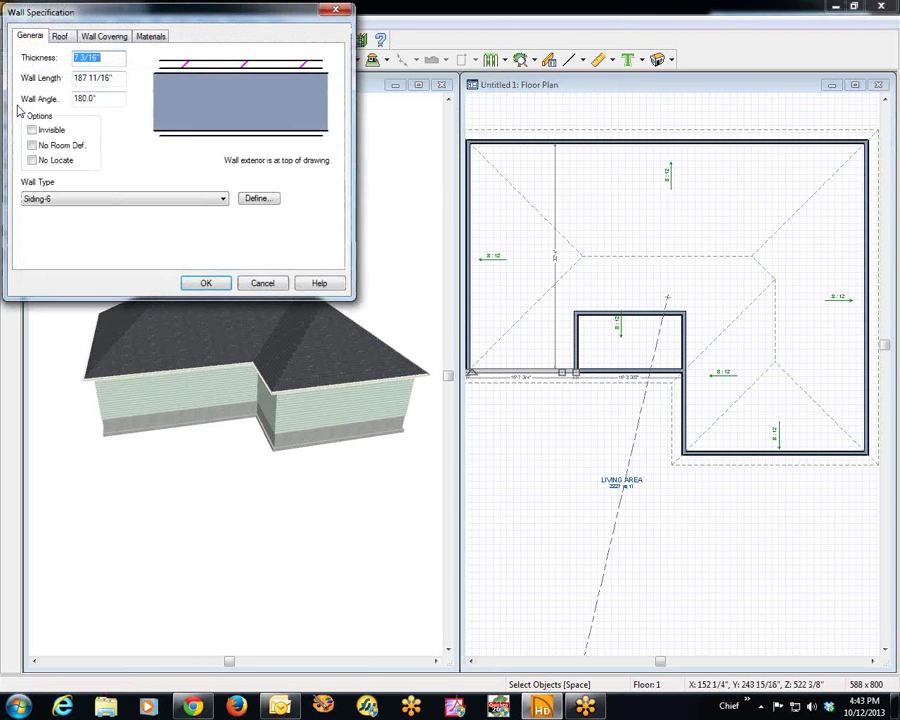
pyautogui.click(61, 38)
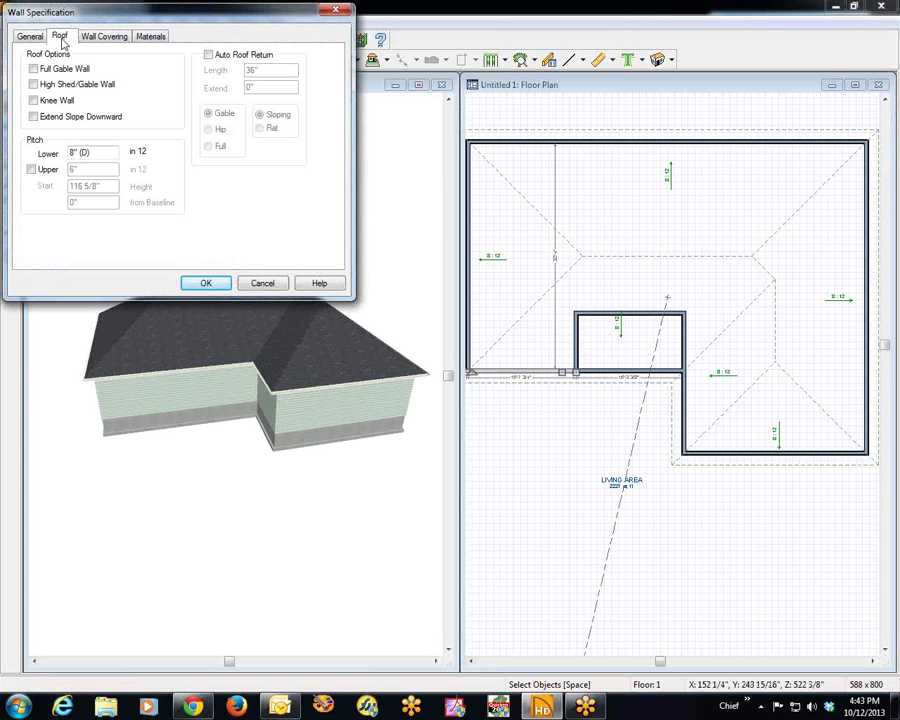
pyautogui.click(206, 284)
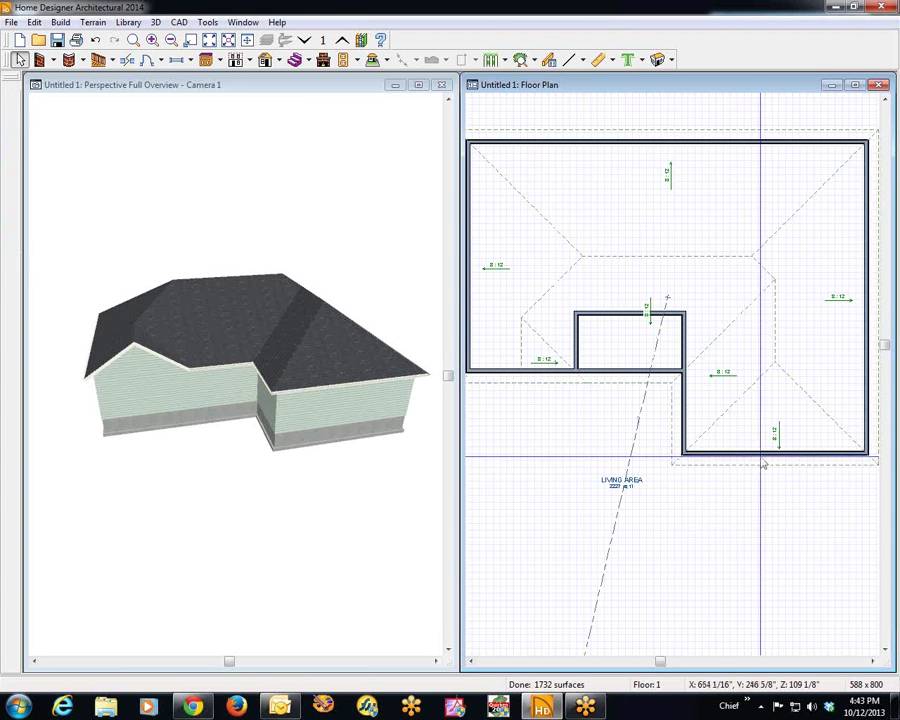
# - Make the right wing's bottom wall a Full Gable Wall
pyautogui.rightClick(711, 458)
pyautogui.click(755, 500)
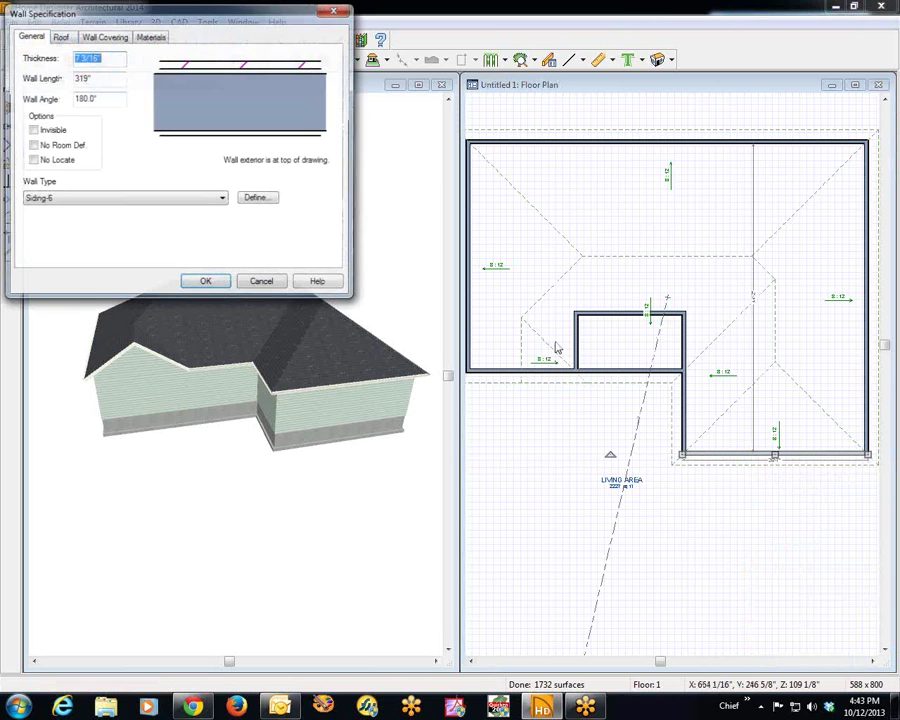
pyautogui.click(62, 37)
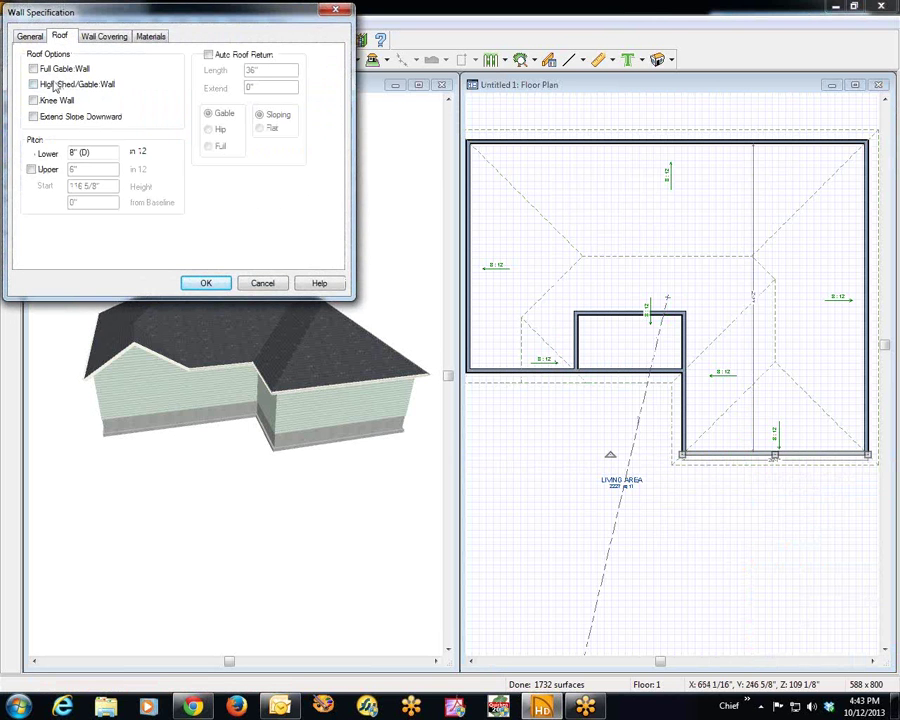
pyautogui.click(206, 284)
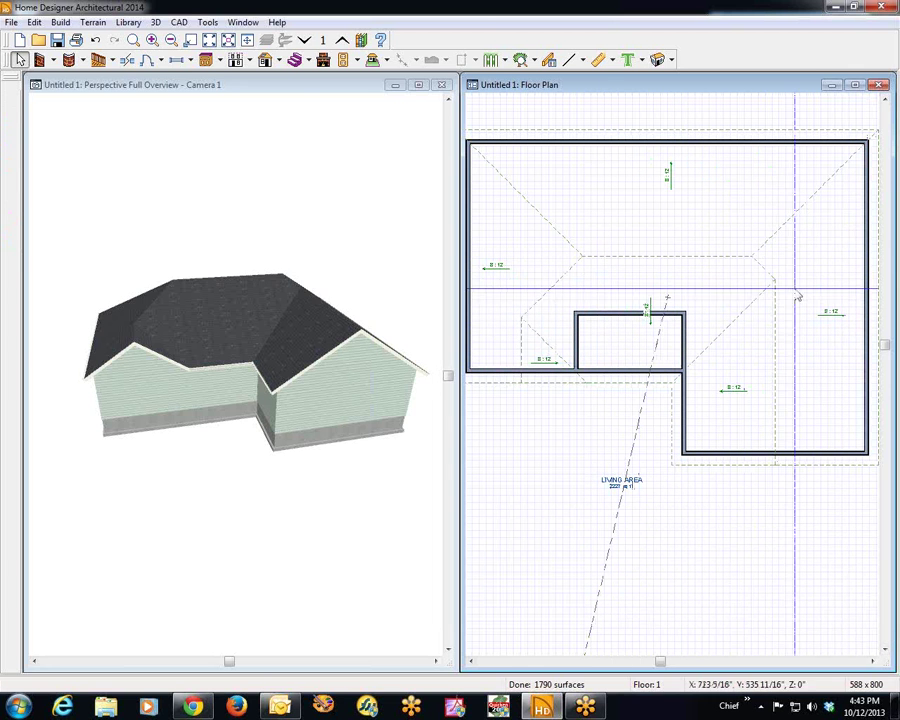
# - Make the recess's front wall Invisible with a 3-in-12 lower roof pitch
pyautogui.click(133, 40)
pyautogui.moveTo(538, 288); pyautogui.dragTo(718, 396)
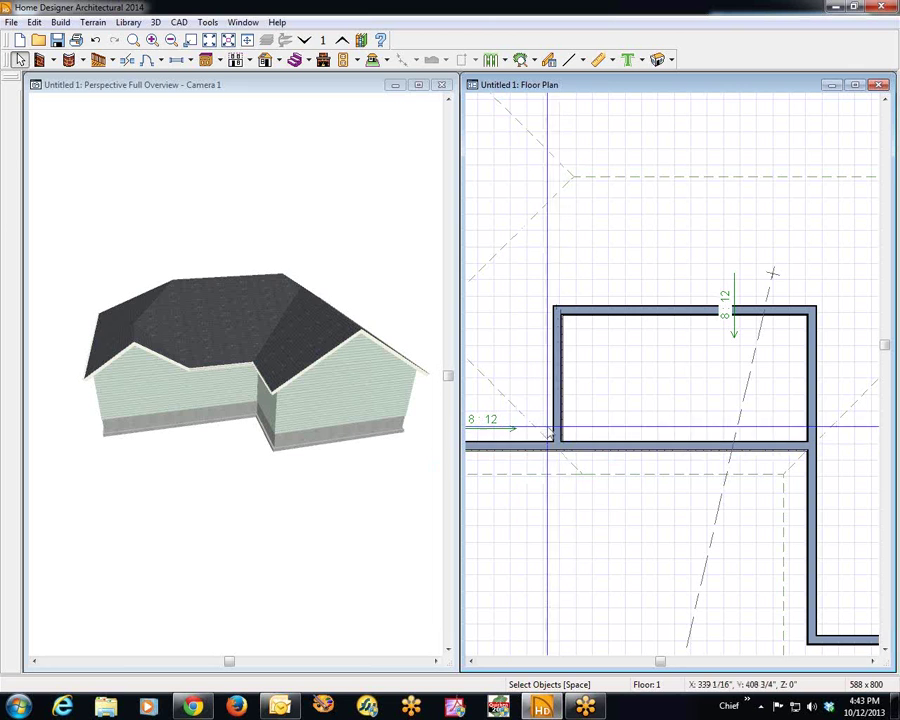
pyautogui.click(660, 450)
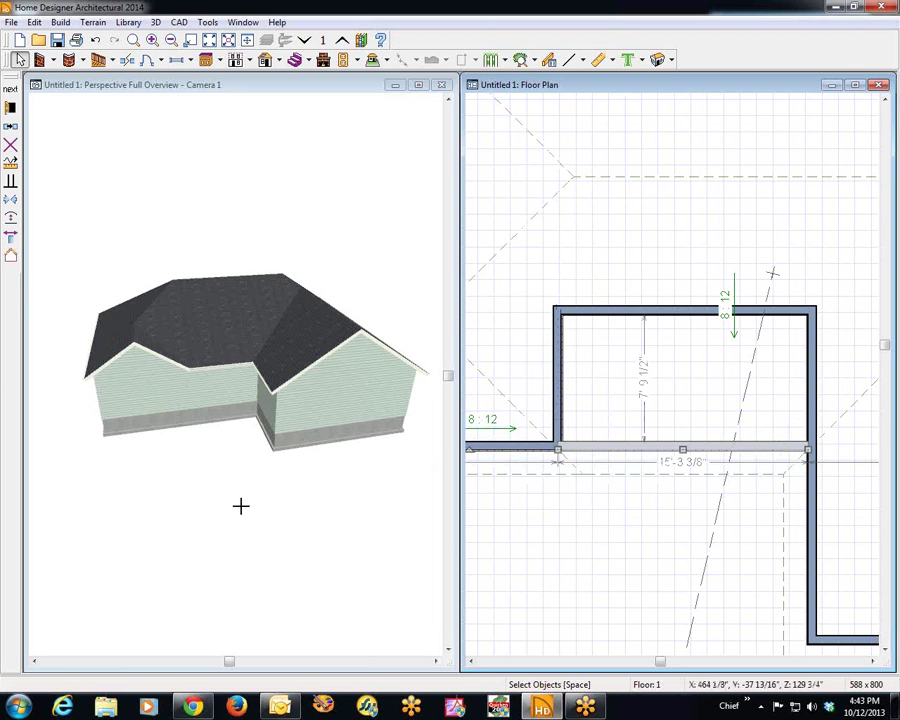
pyautogui.click(12, 108)
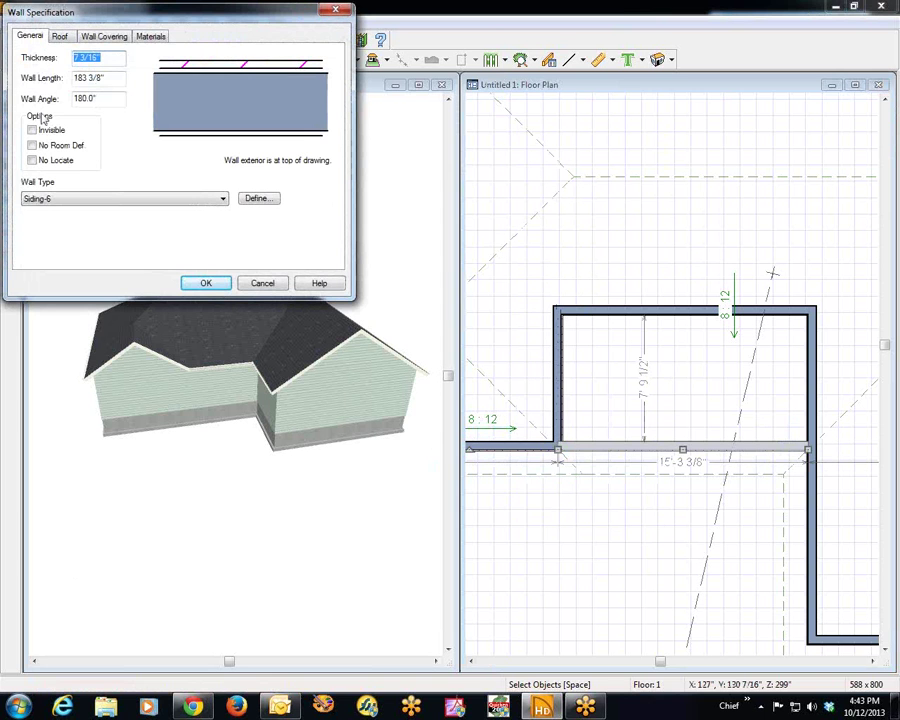
pyautogui.click(44, 134)
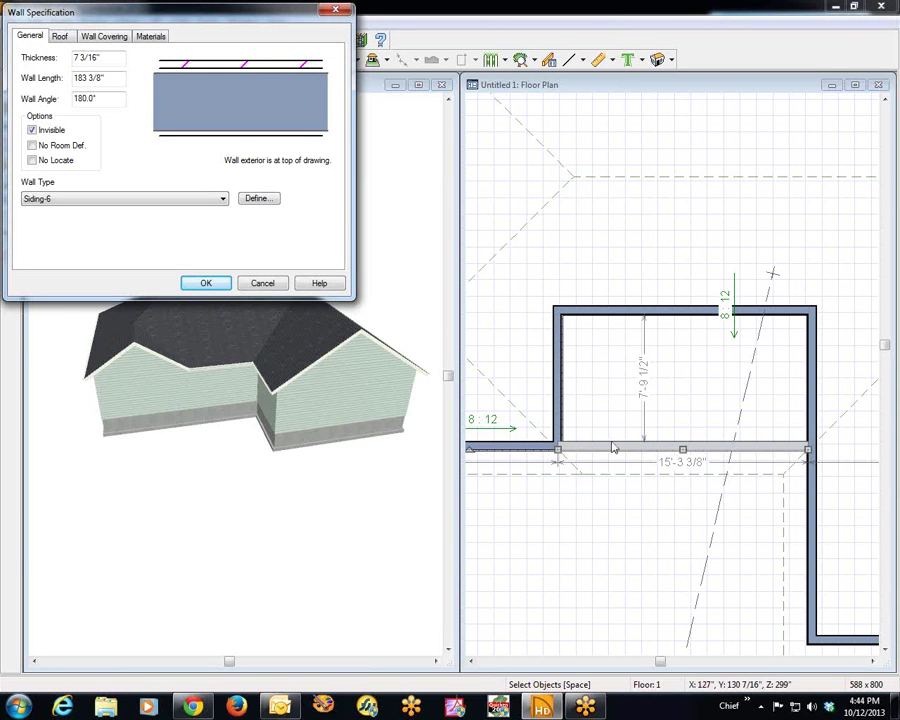
pyautogui.click(60, 38)
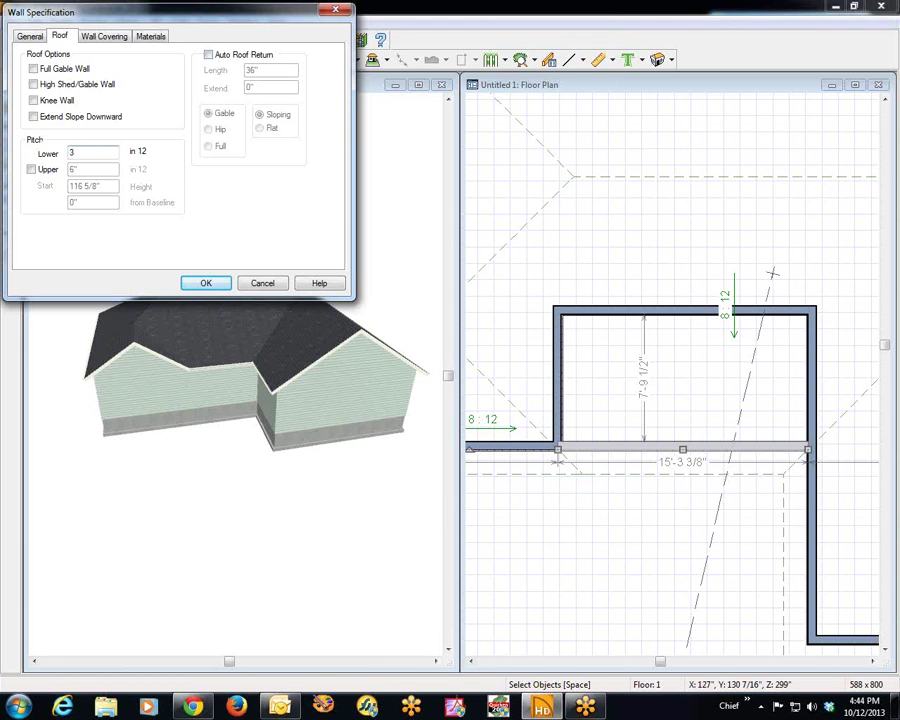
pyautogui.click(204, 284)
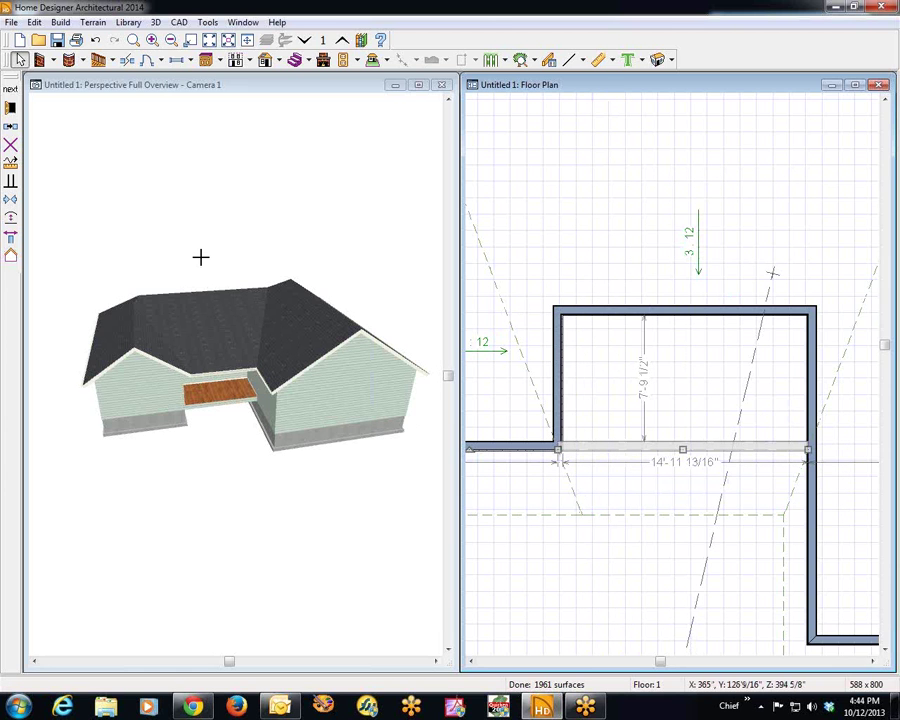
# - Set the porch's left side wall to Full Gable Wall on the Roof tab
pyautogui.moveTo(565, 446); pyautogui.dragTo(595, 426)
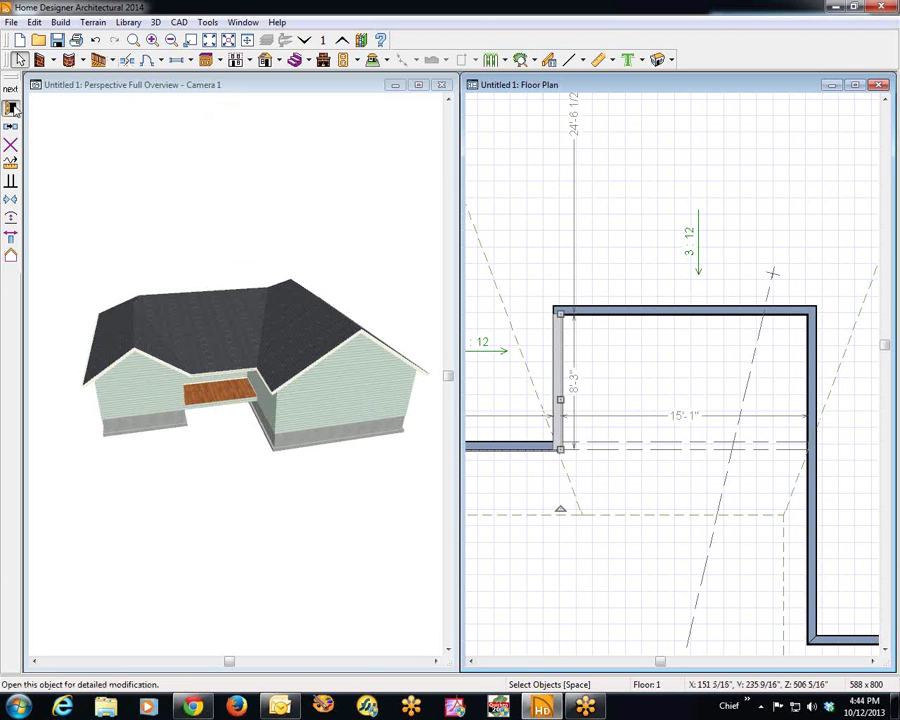
pyautogui.click(10, 88)
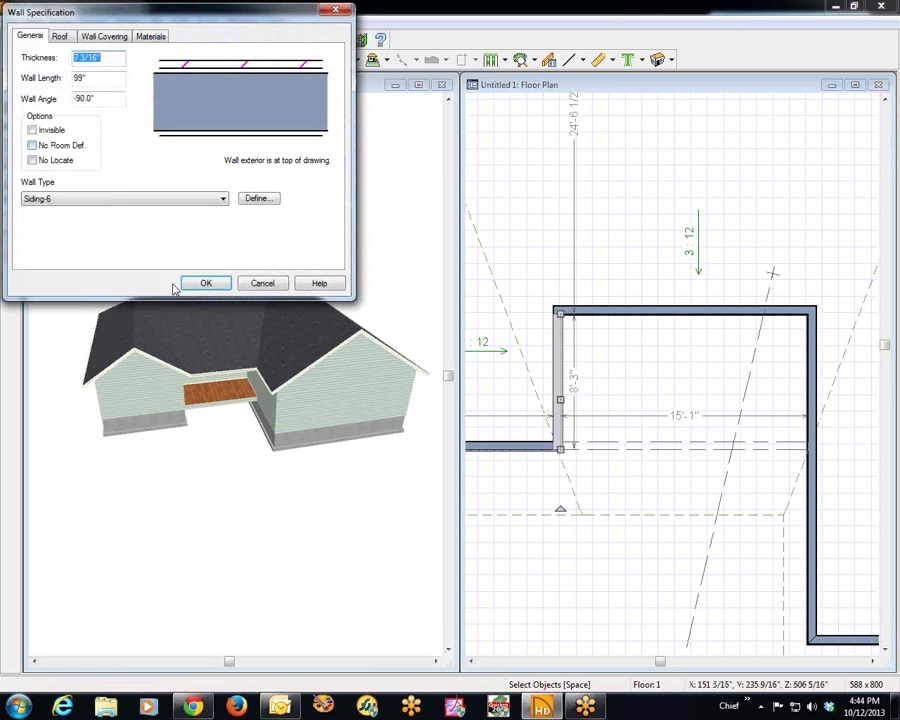
pyautogui.click(60, 37)
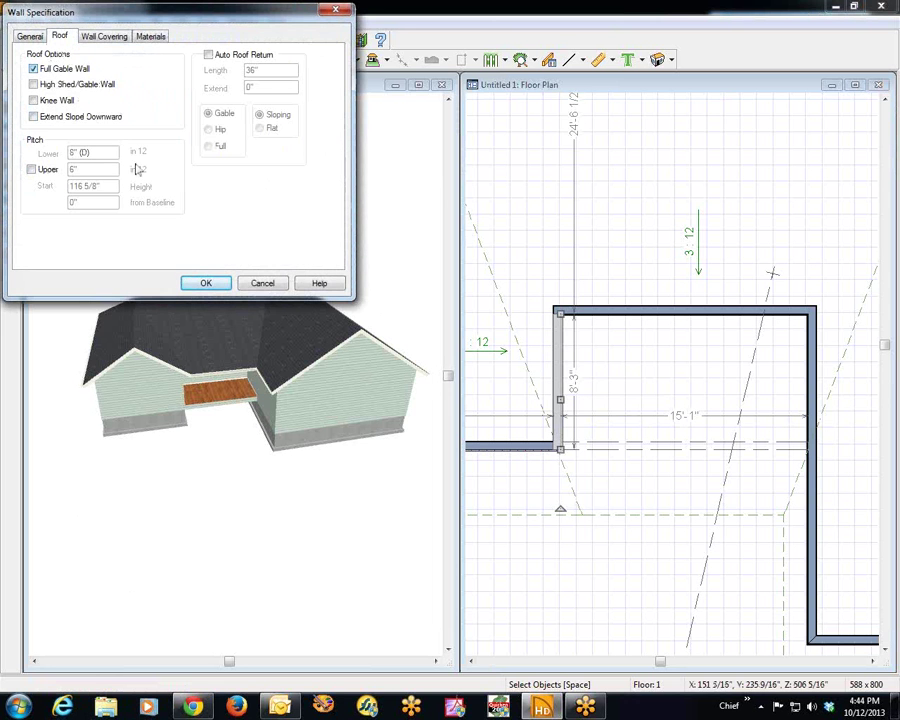
pyautogui.click(200, 284)
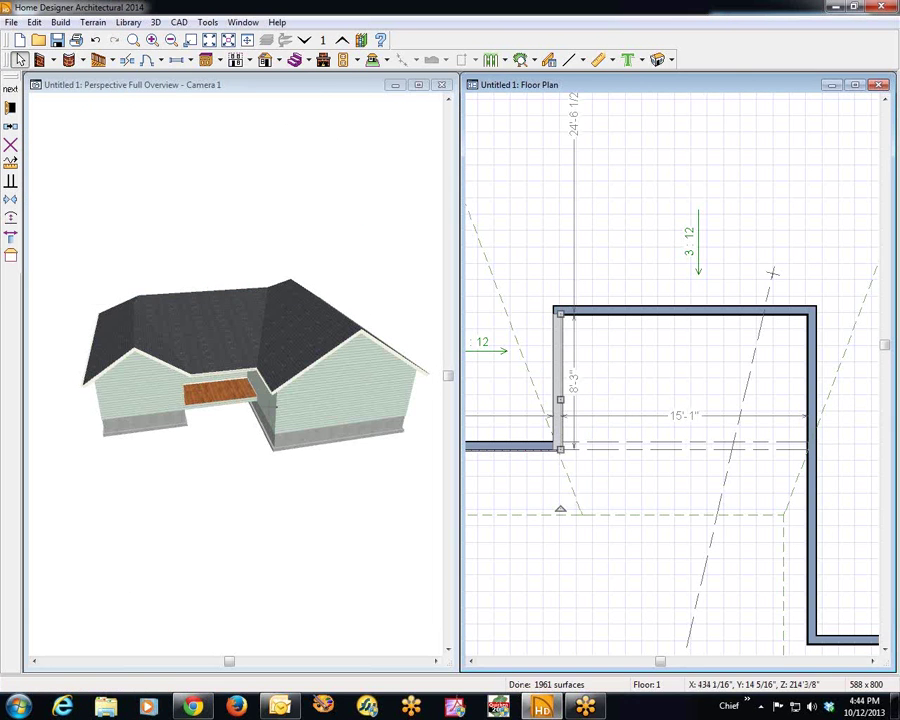
pyautogui.press('Escape')
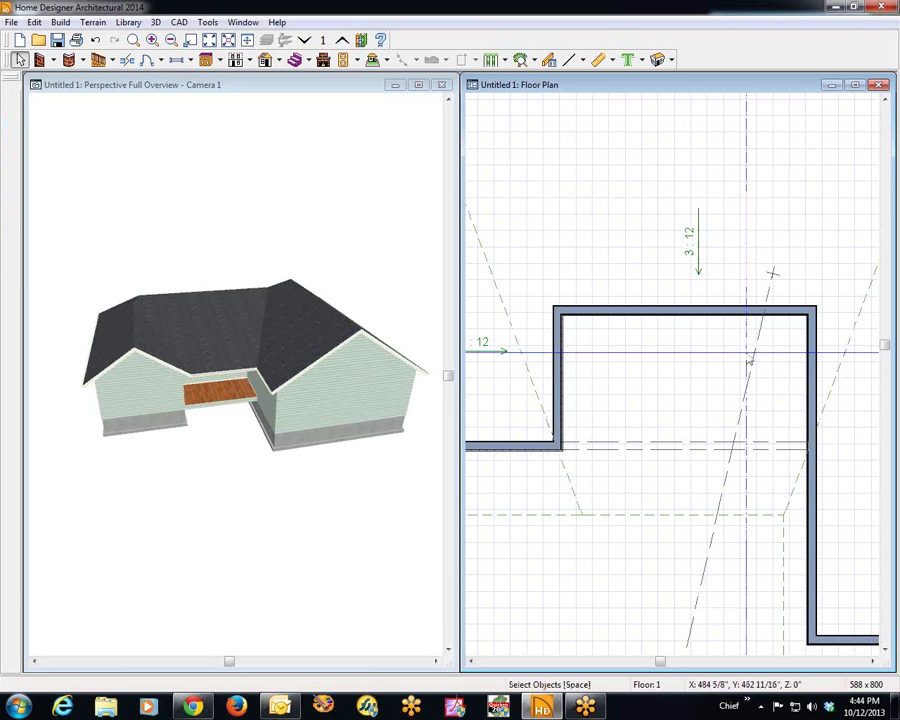
# - Break the right wall at the porch corner and make its porch-side segment a Full Gable Wall
pyautogui.click(810, 402)
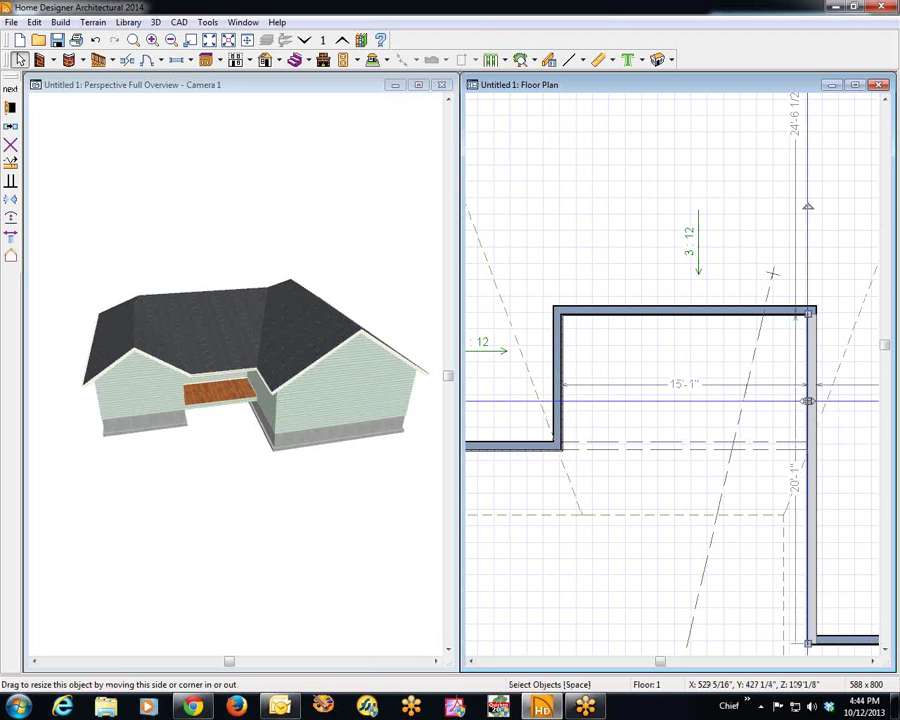
pyautogui.click(127, 60)
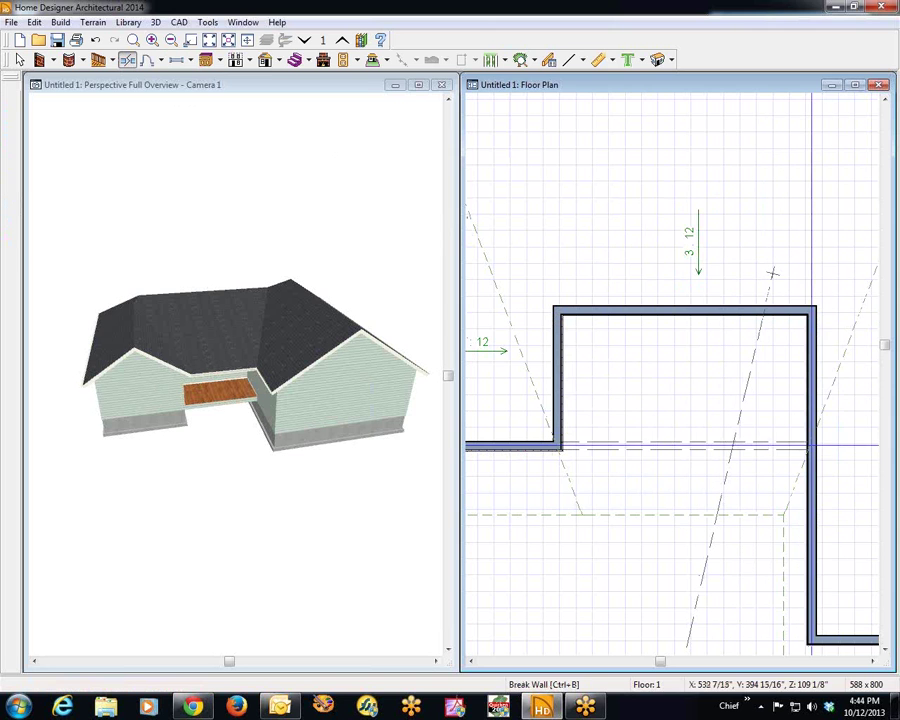
pyautogui.click(811, 443)
pyautogui.press('space')
pyautogui.click(814, 396)
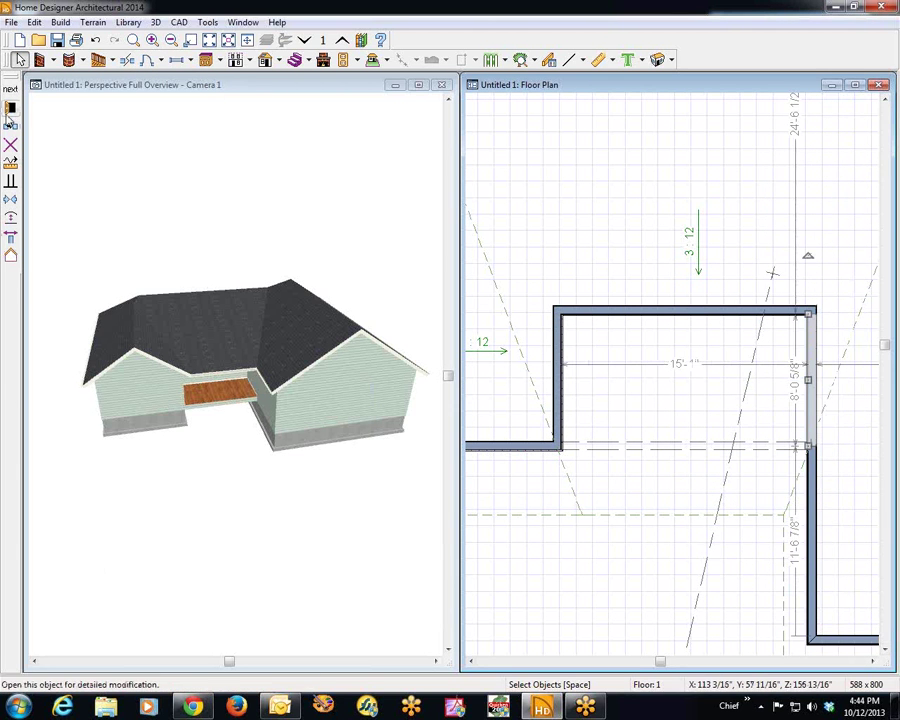
pyautogui.click(11, 110)
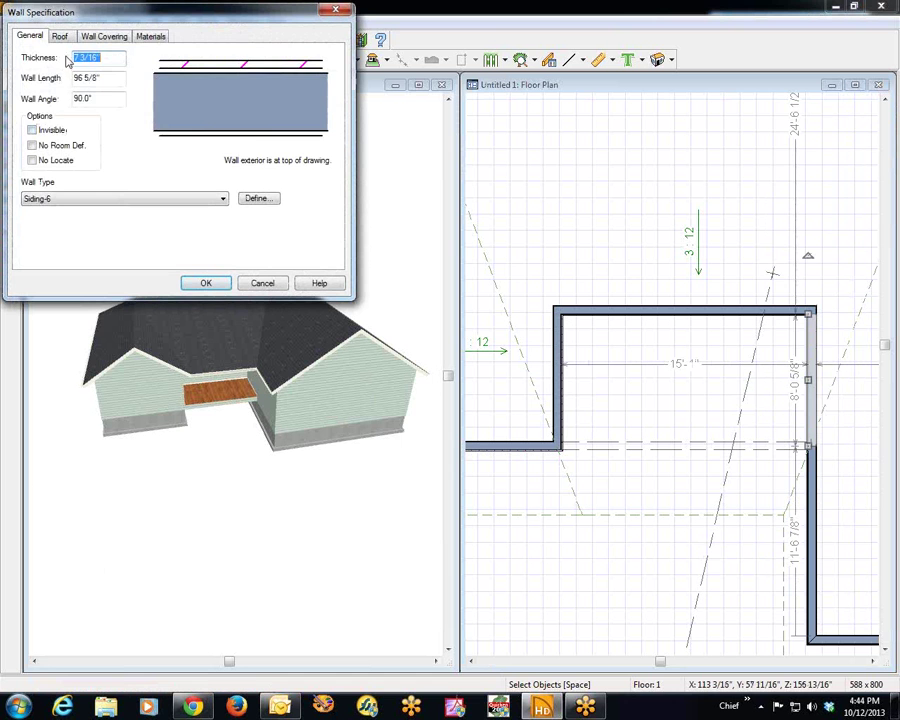
pyautogui.click(62, 37)
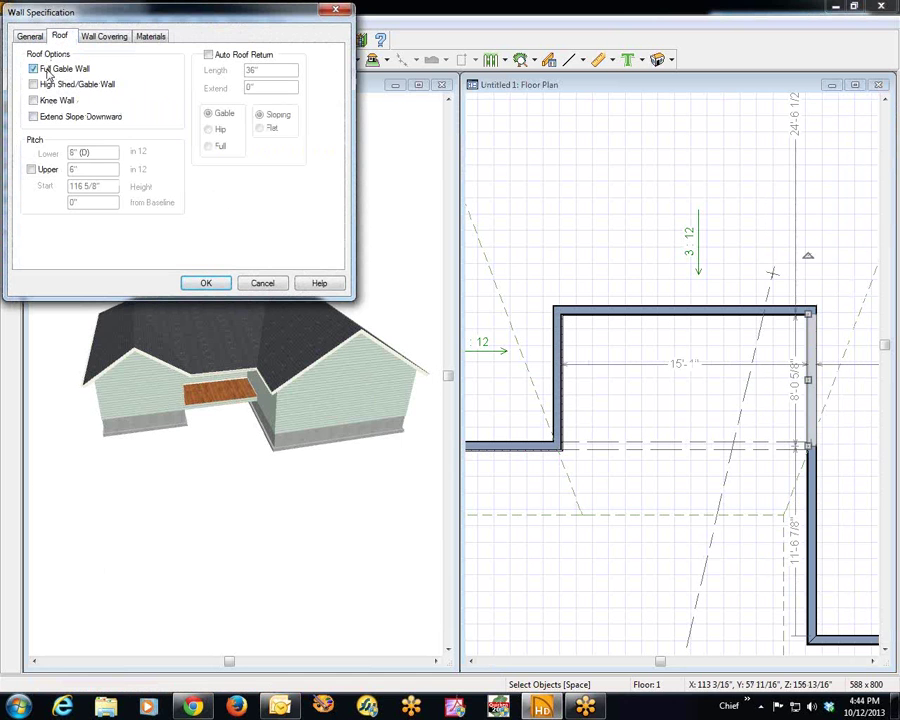
pyautogui.click(206, 284)
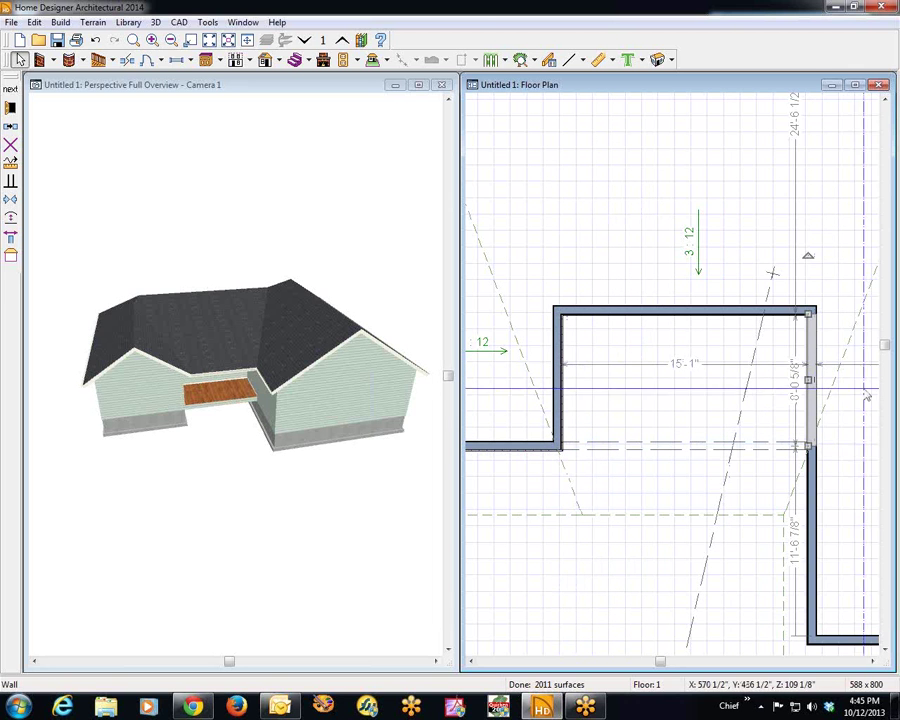
pyautogui.press('Escape')
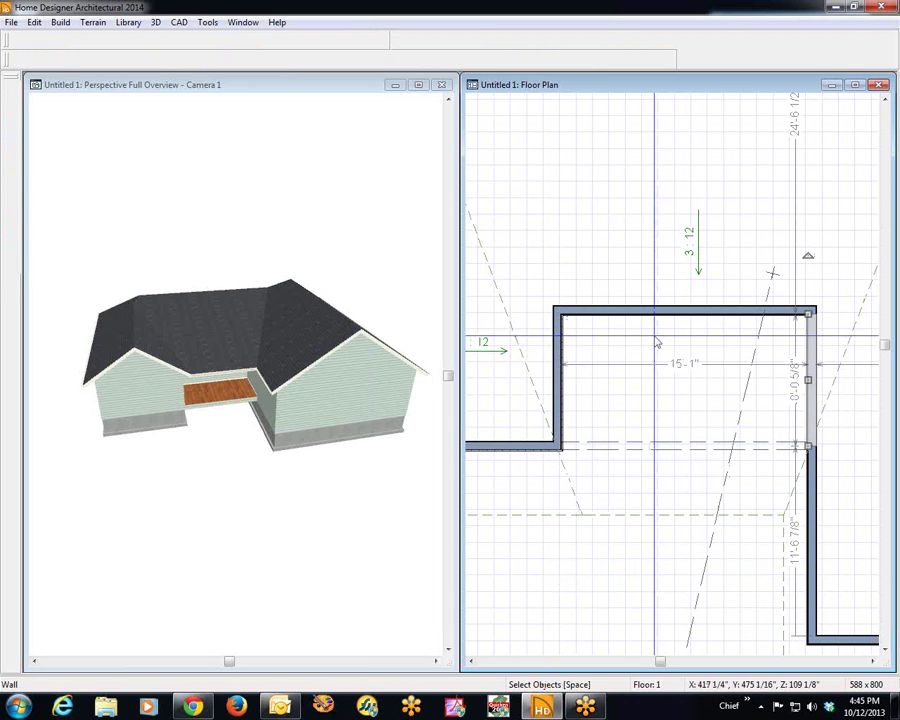
pyautogui.click(670, 313)
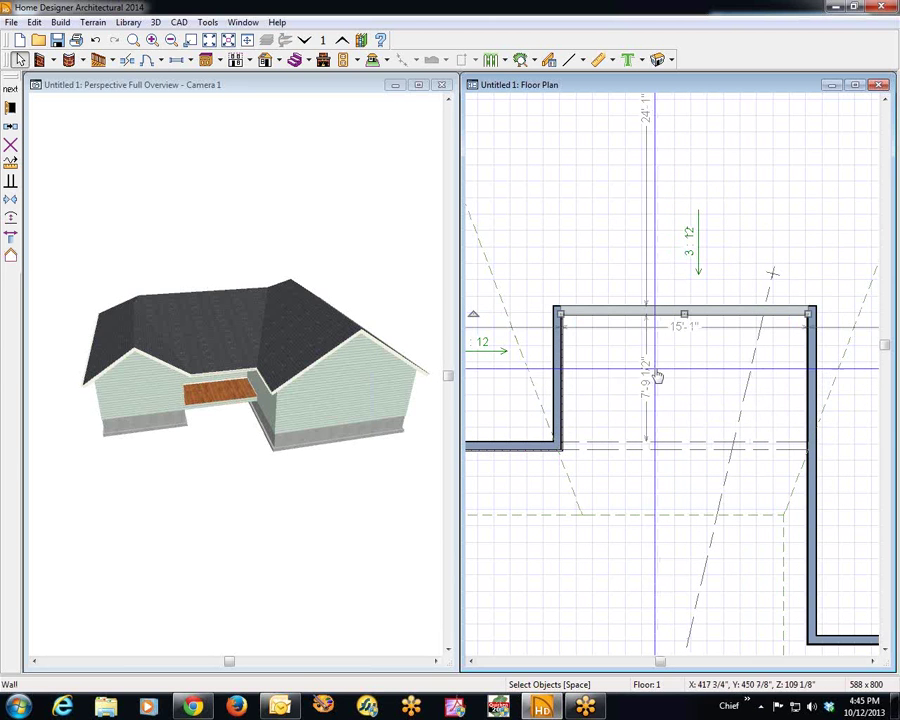
pyautogui.doubleClick(661, 449)
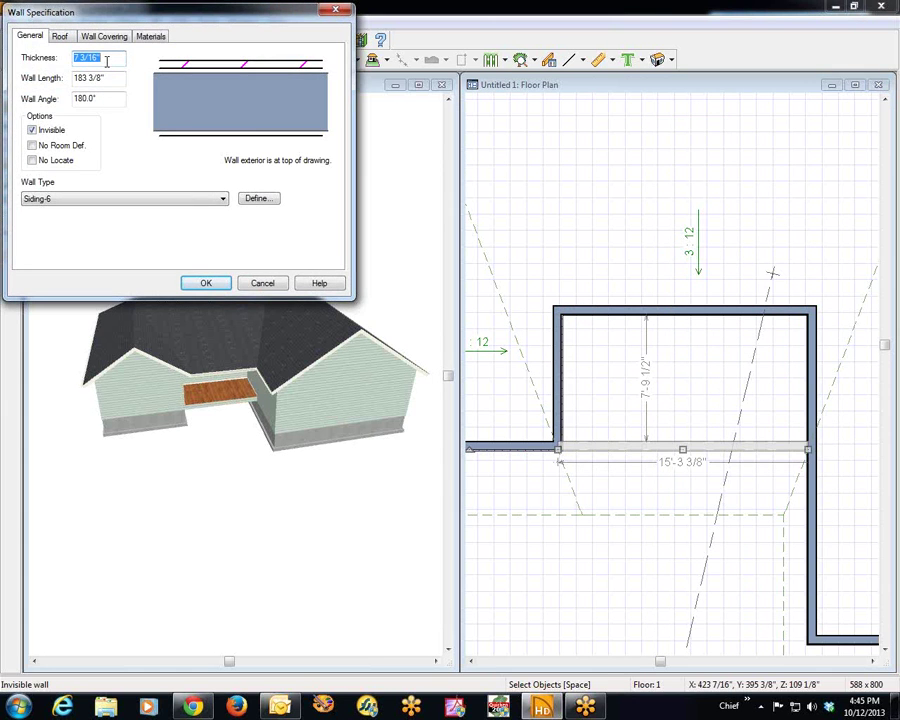
pyautogui.click(262, 283)
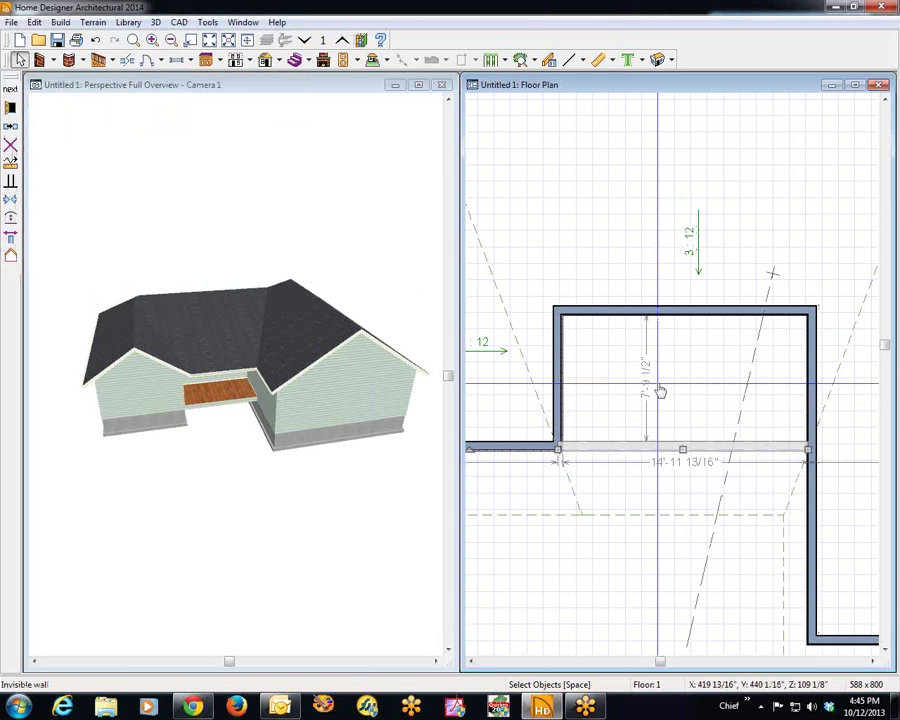
pyautogui.click(684, 321)
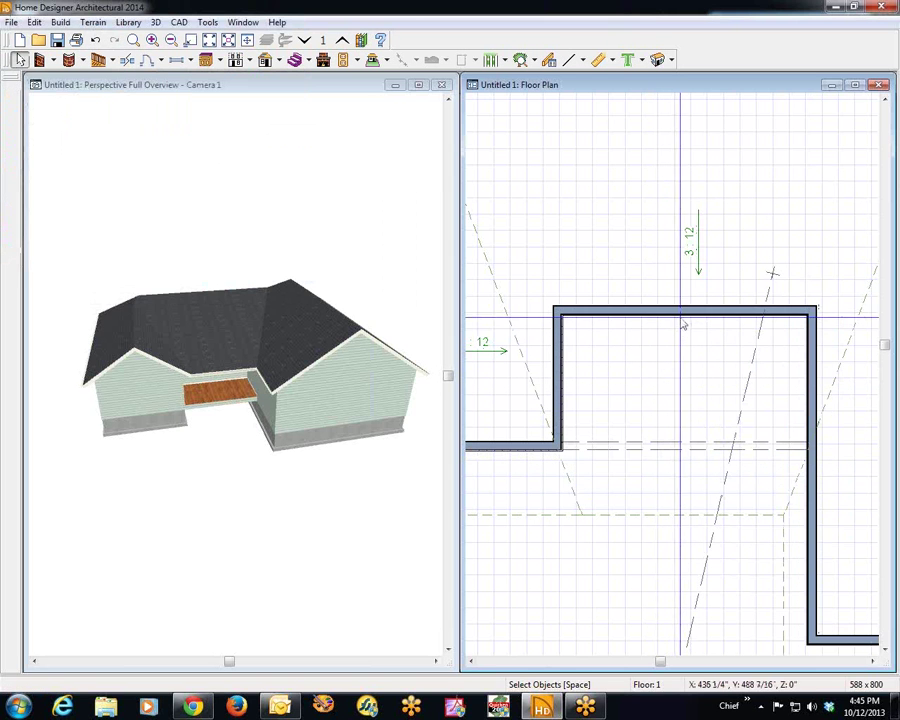
pyautogui.click(684, 316)
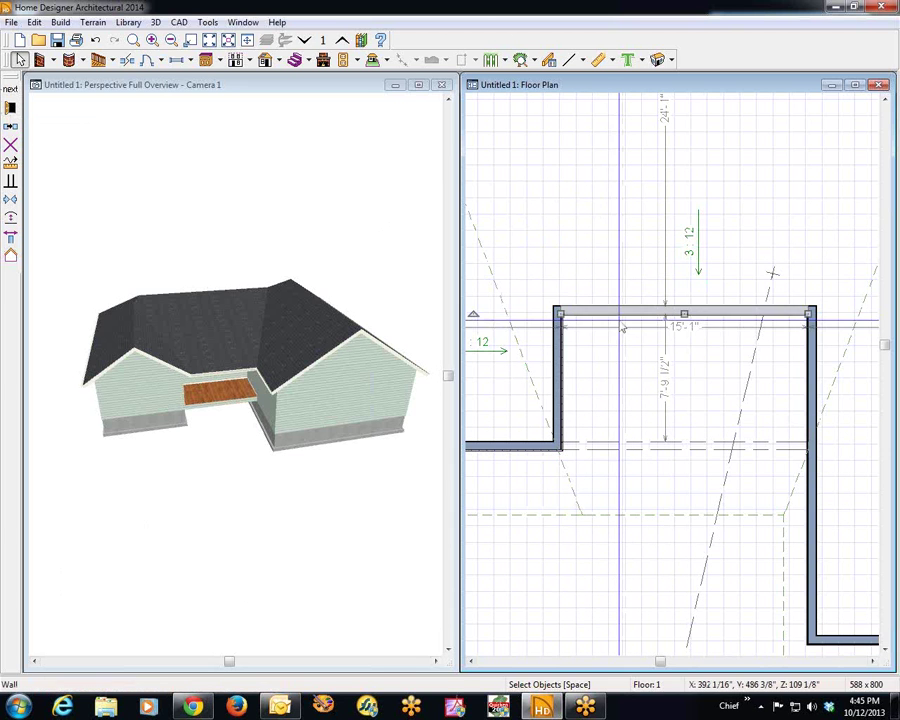
# - Give the porch back wall a 3-in-12 lower pitch and a 6-in-12 upper pitch
pyautogui.click(11, 109)
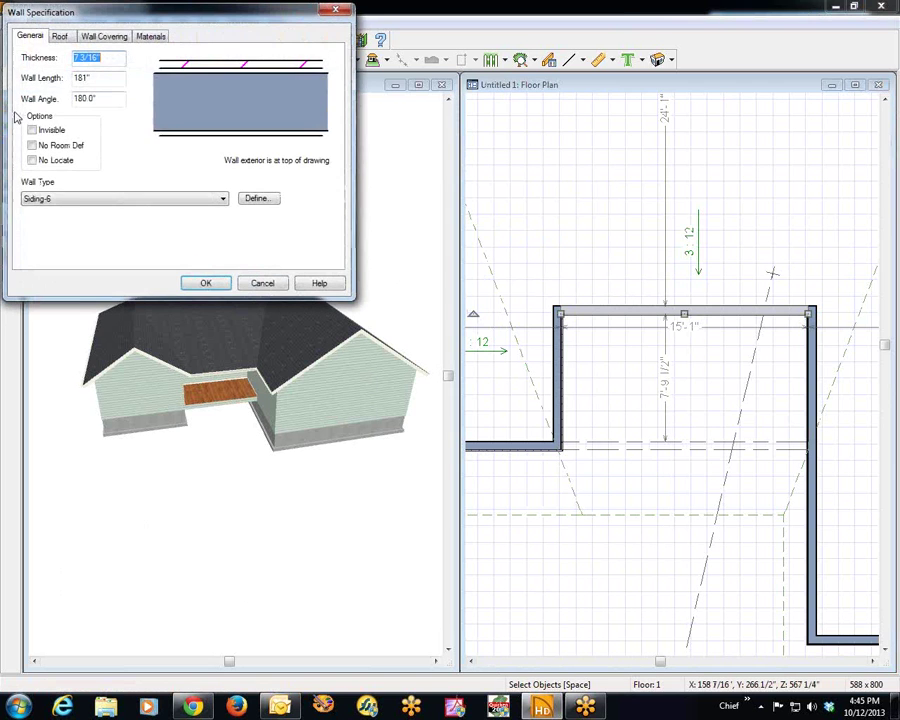
pyautogui.click(60, 37)
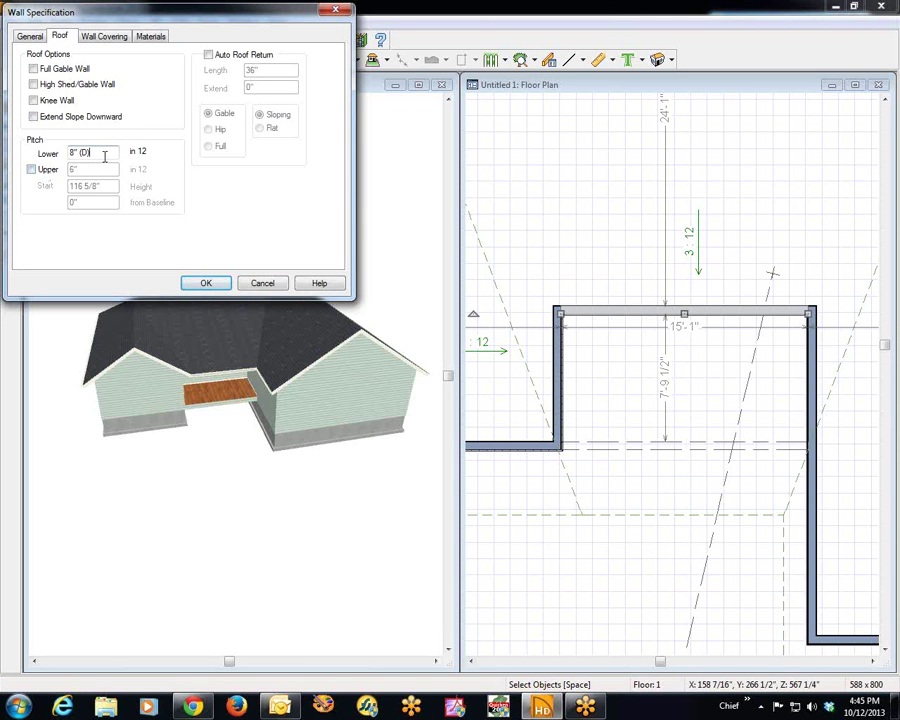
pyautogui.moveTo(108, 153); pyautogui.dragTo(24, 148)
pyautogui.write('3')
pyautogui.click(31, 170)
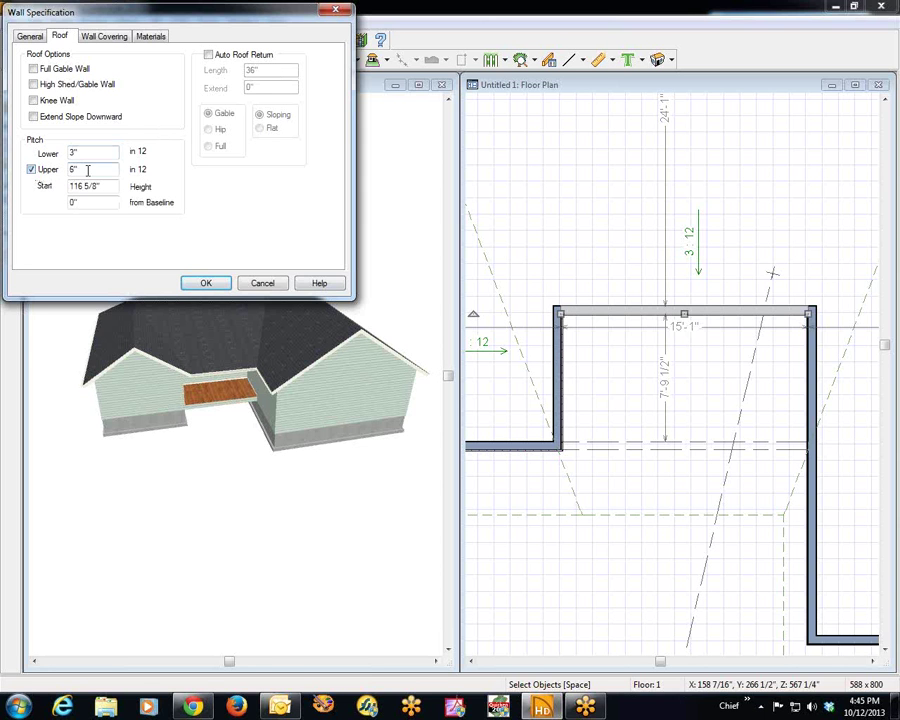
pyautogui.click(205, 282)
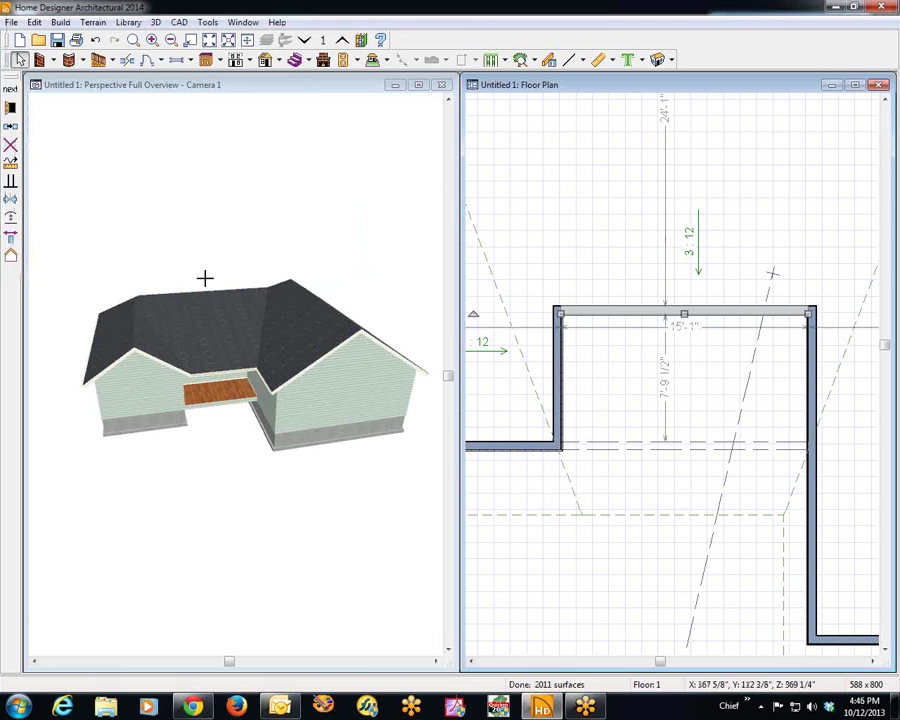
pyautogui.press('Escape')
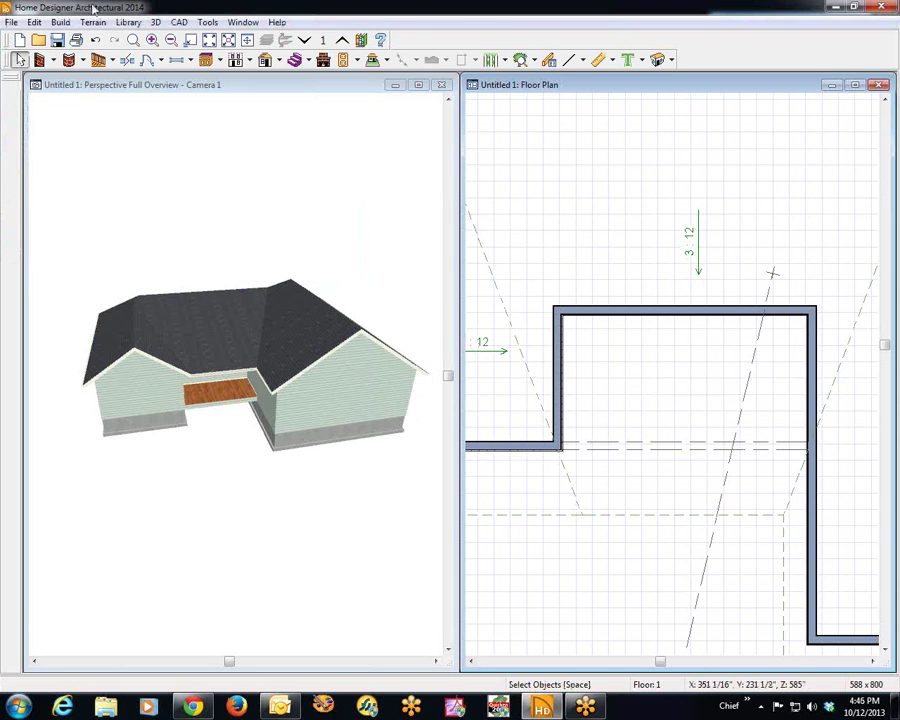
pyautogui.click(60, 22)
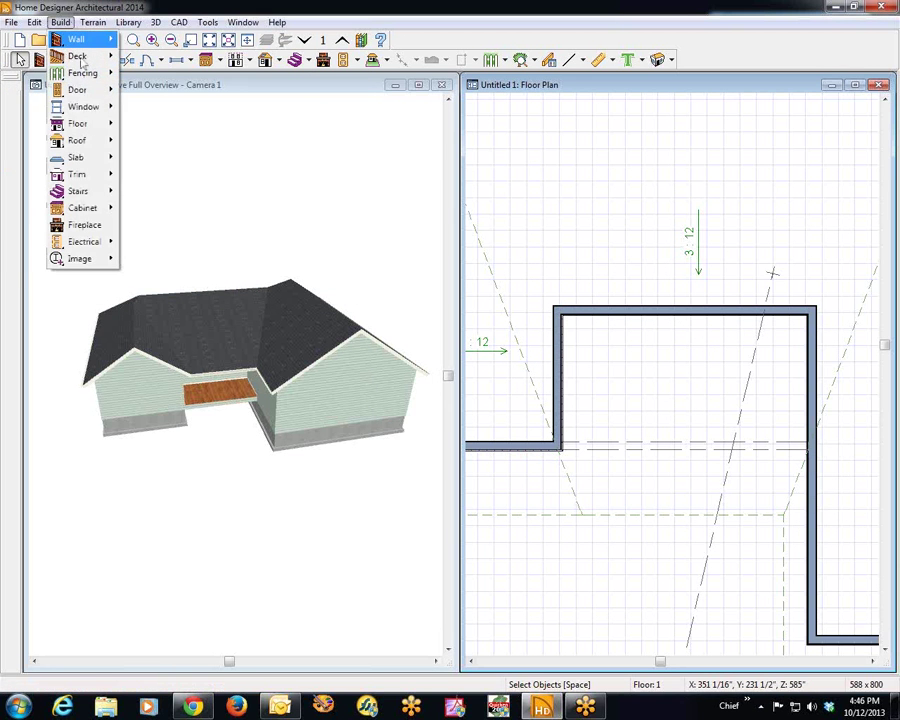
pyautogui.moveTo(117, 141)
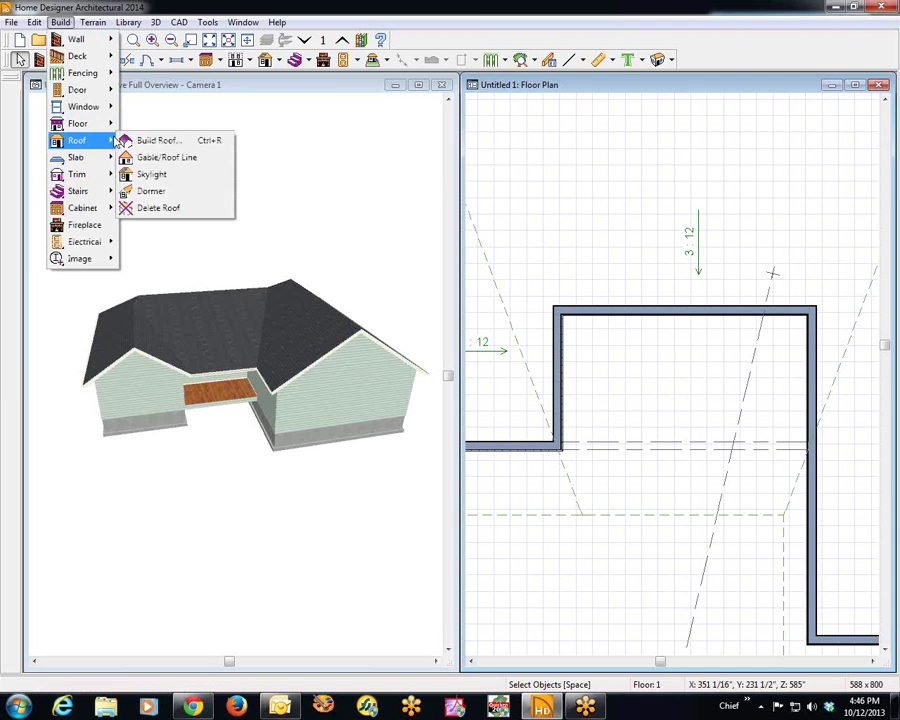
pyautogui.click(165, 140)
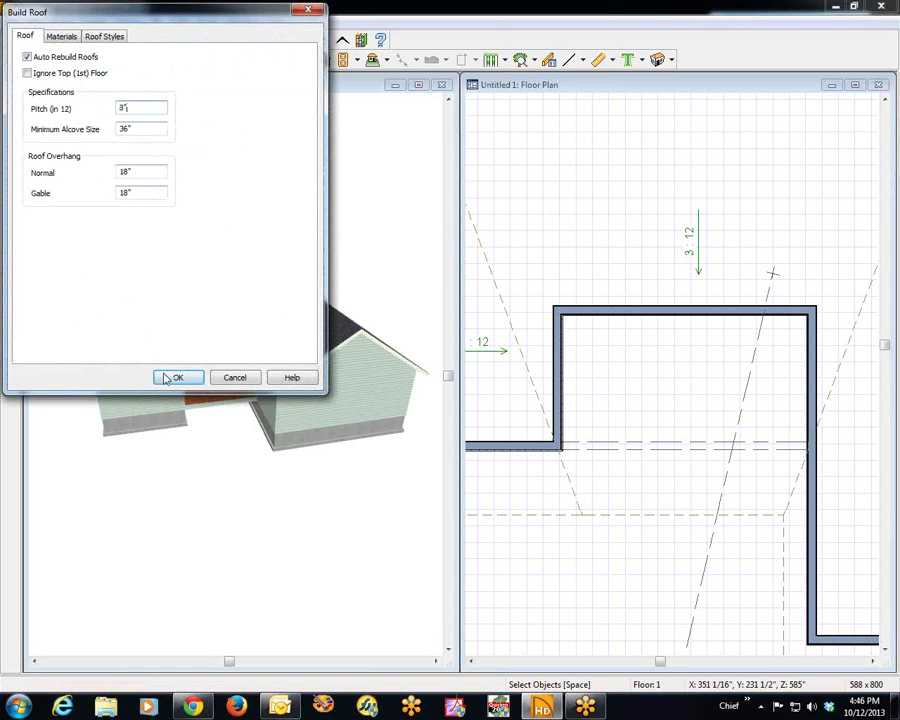
pyautogui.click(235, 377)
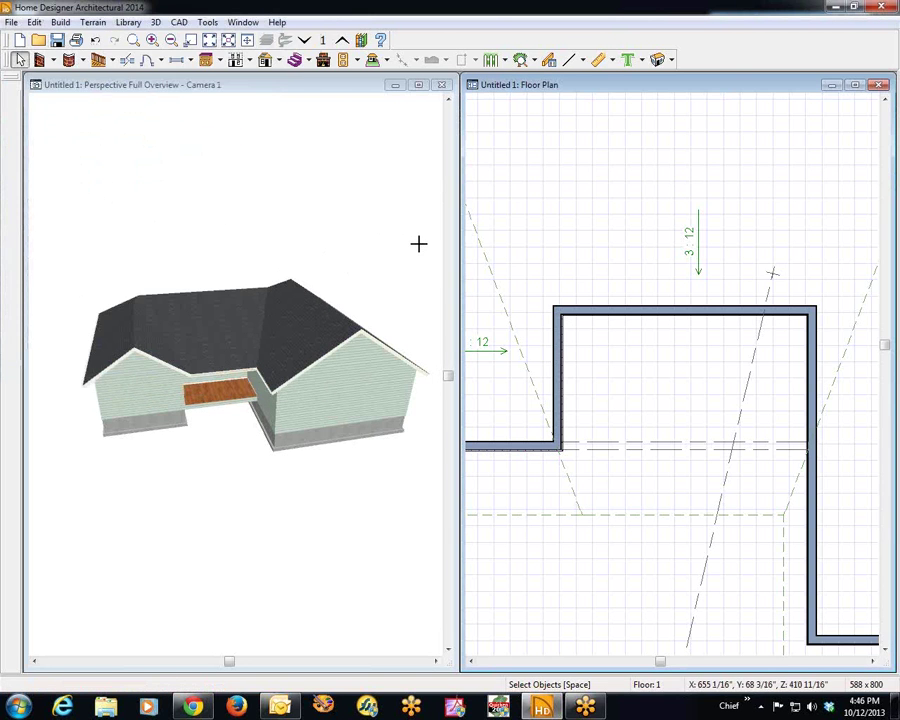
# - Change the porch back wall's upper pitch to 8 in 12, breaking 8'6" above baseline
pyautogui.click(635, 313)
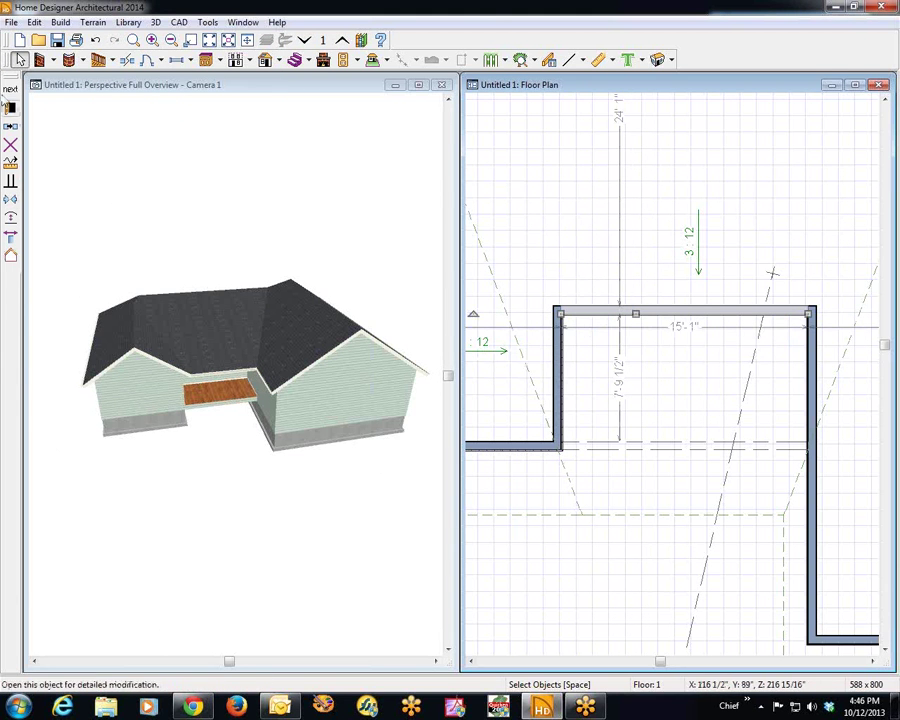
pyautogui.click(10, 107)
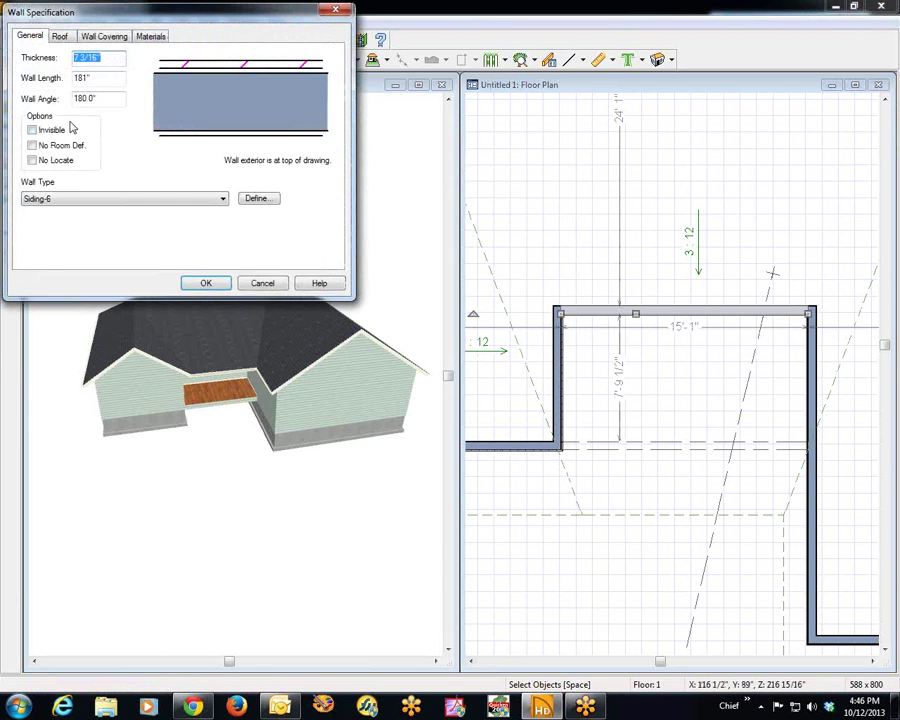
pyautogui.click(73, 40)
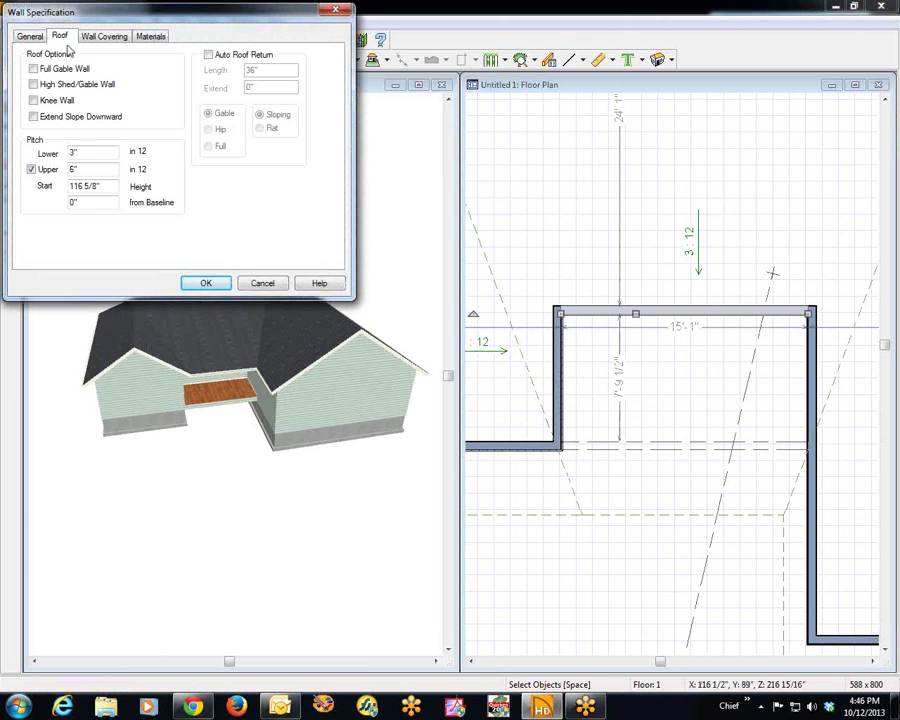
pyautogui.doubleClick(88, 169)
pyautogui.write('8')
pyautogui.press('BackSpace')
pyautogui.write('9')
pyautogui.press('Tab')
pyautogui.click(206, 284)
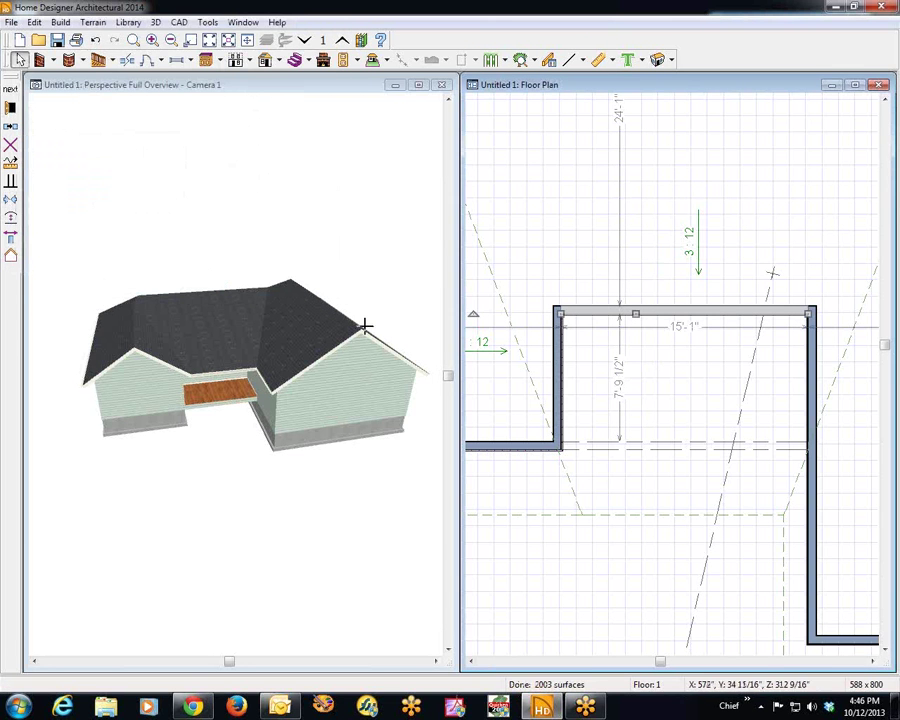
# - Orbit the 3D overview to look down on the porch and main roofs
pyautogui.click(130, 88)
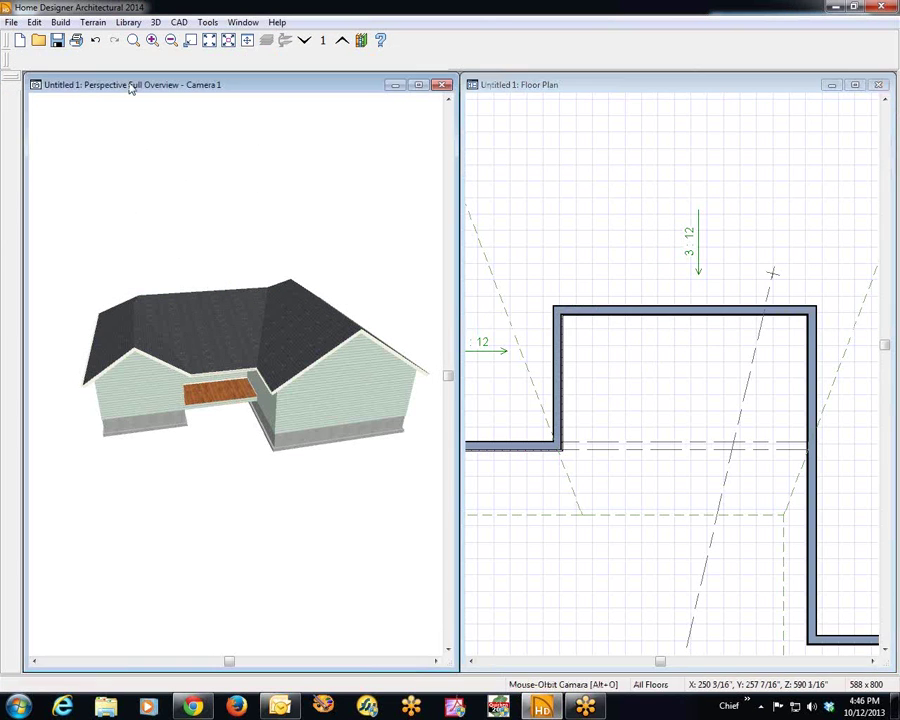
pyautogui.moveTo(66, 251); pyautogui.dragTo(281, 347)
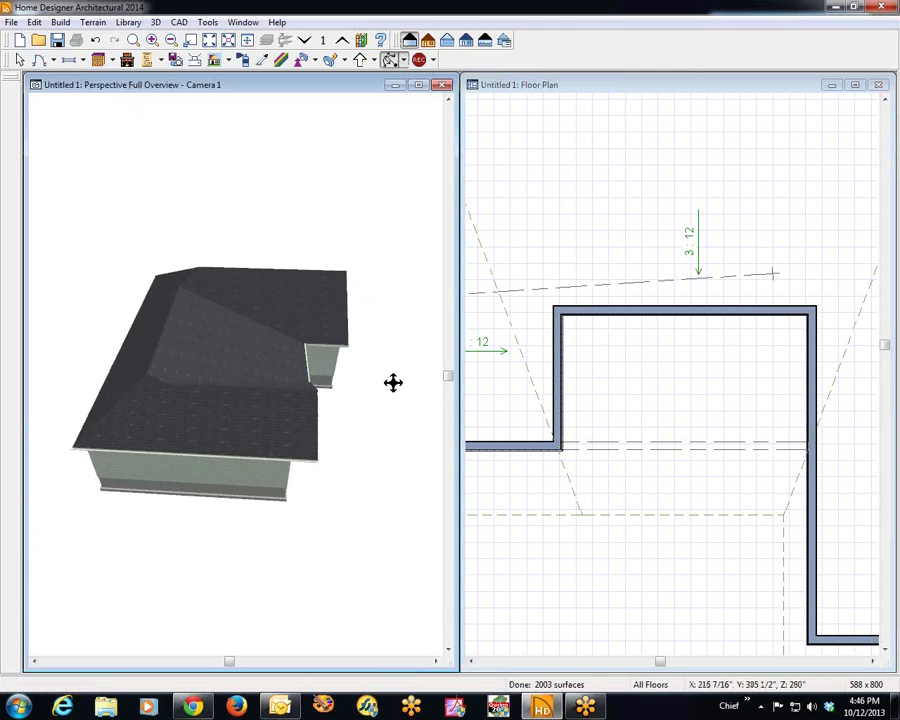
pyautogui.press('space')
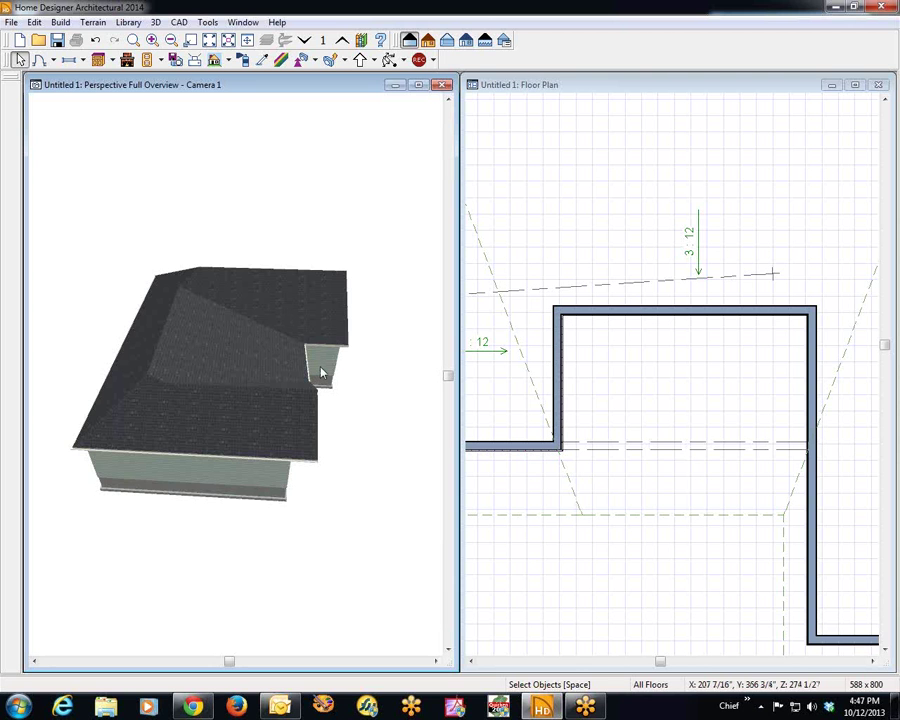
# - Set the porch back wall's pitch break to 108" above baseline
pyautogui.click(647, 323)
pyautogui.click(647, 323)
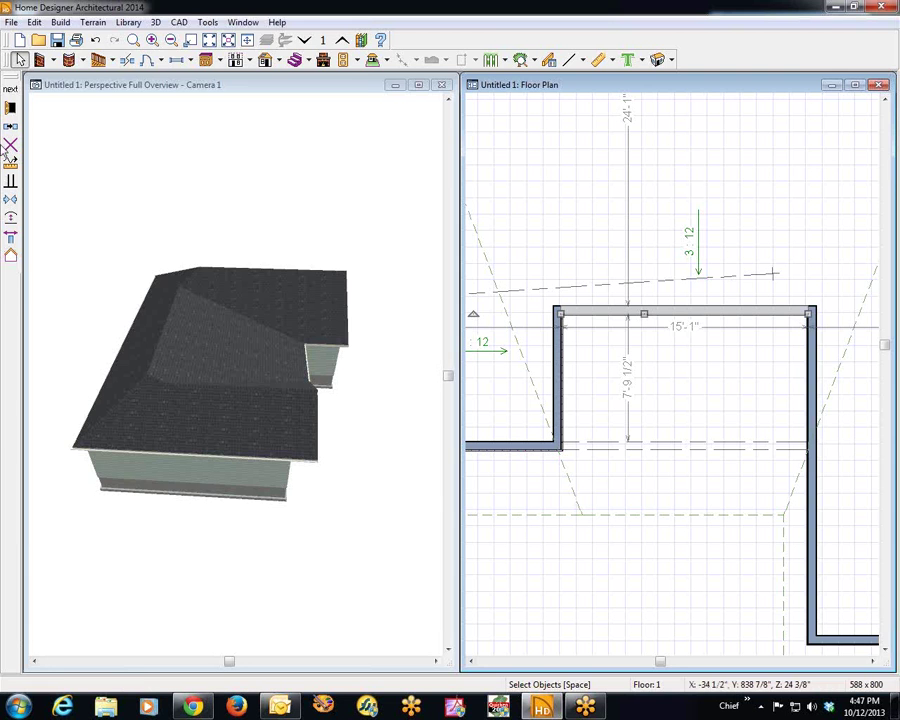
pyautogui.click(10, 110)
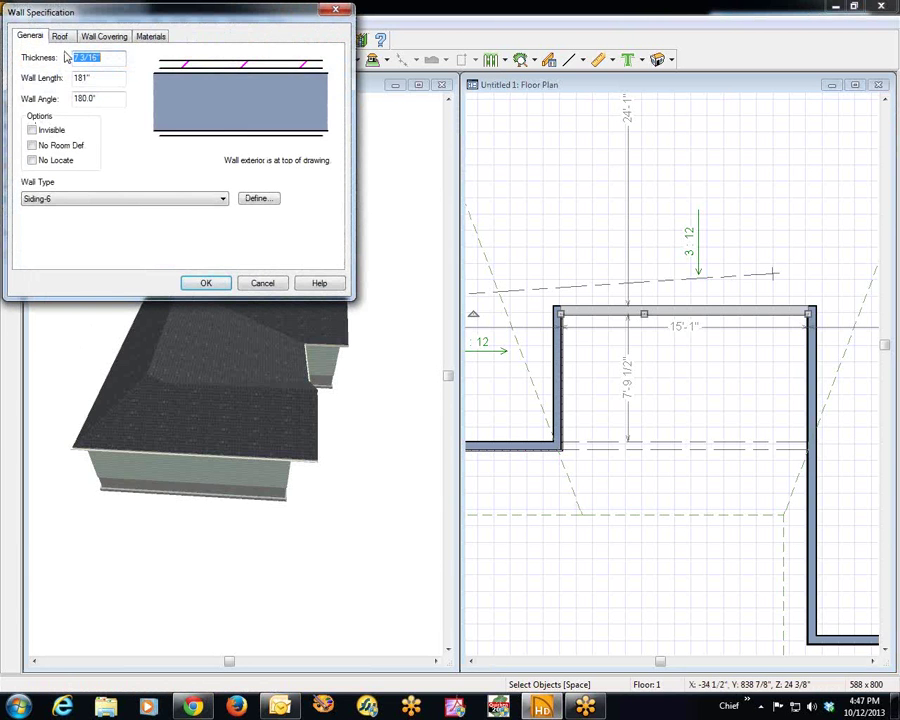
pyautogui.click(60, 37)
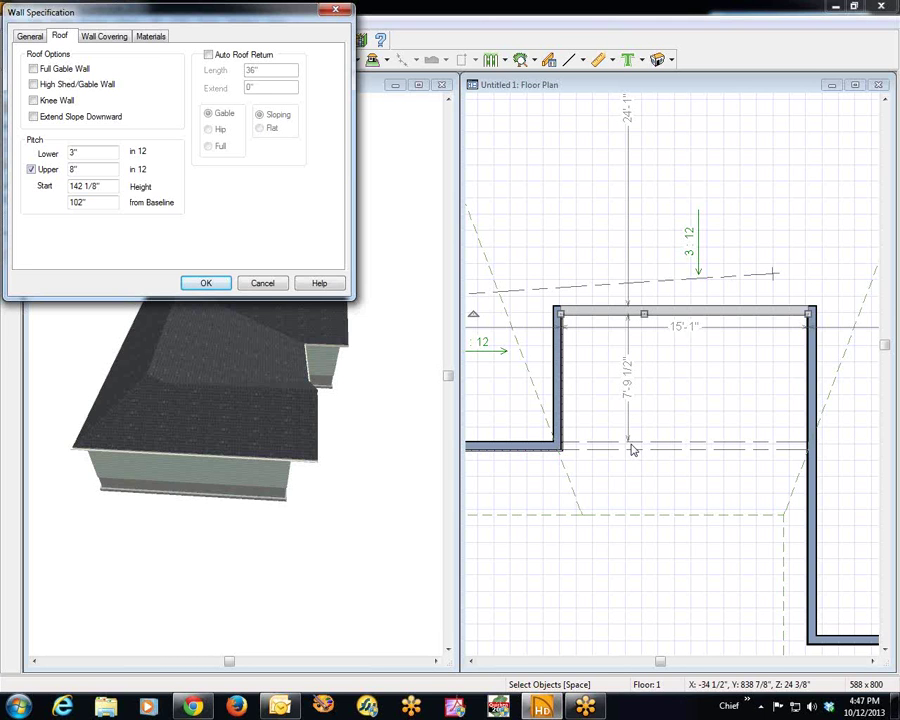
pyautogui.moveTo(115, 205); pyautogui.dragTo(66, 203)
pyautogui.write('108')
pyautogui.click(205, 283)
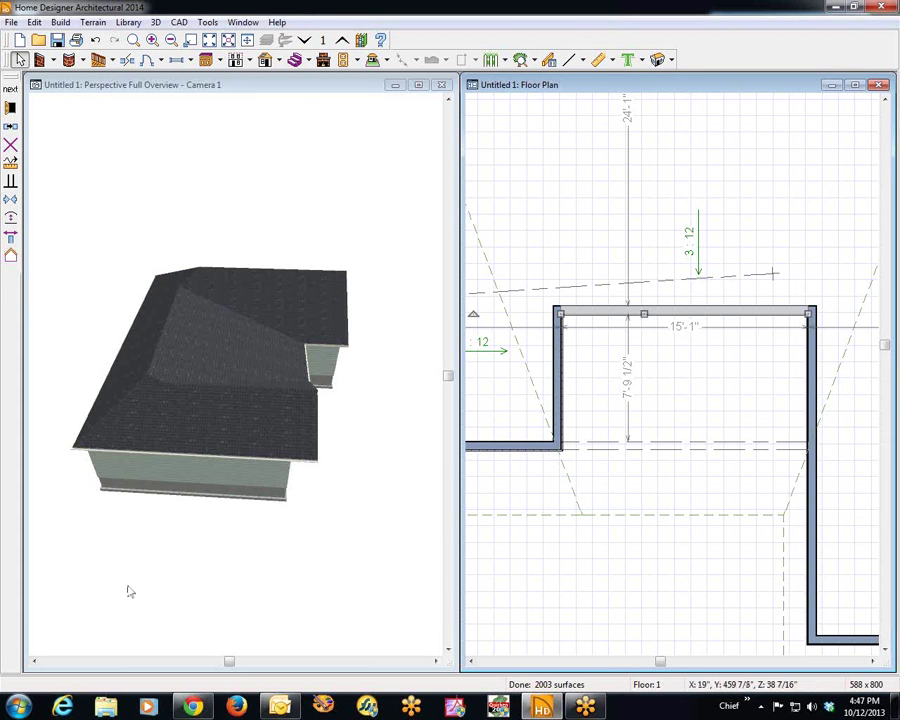
# - Raise the porch wall's pitch break height to 120"
pyautogui.click(12, 108)
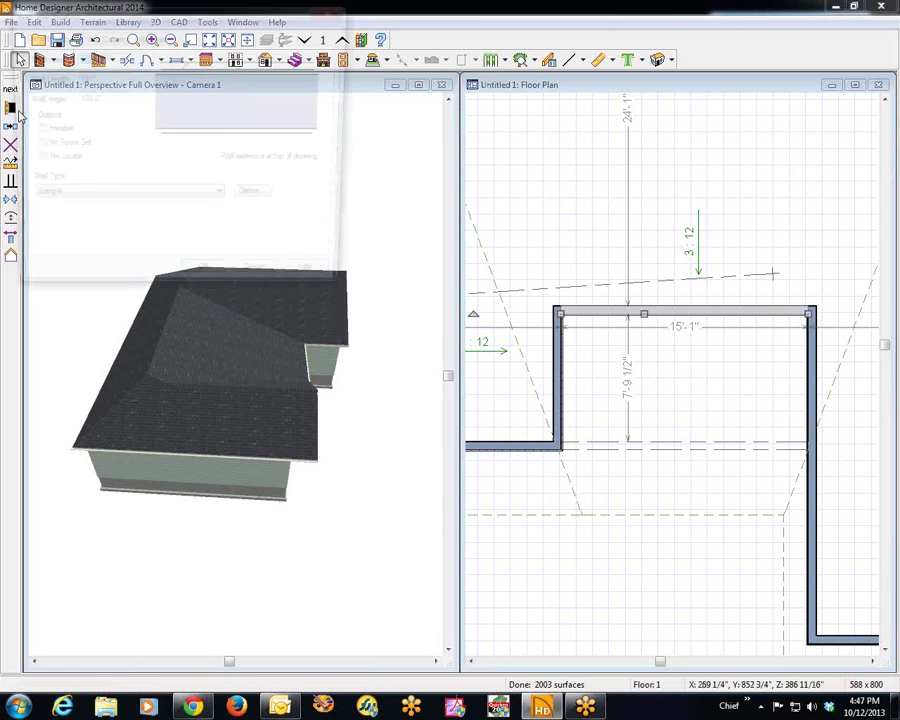
pyautogui.click(62, 37)
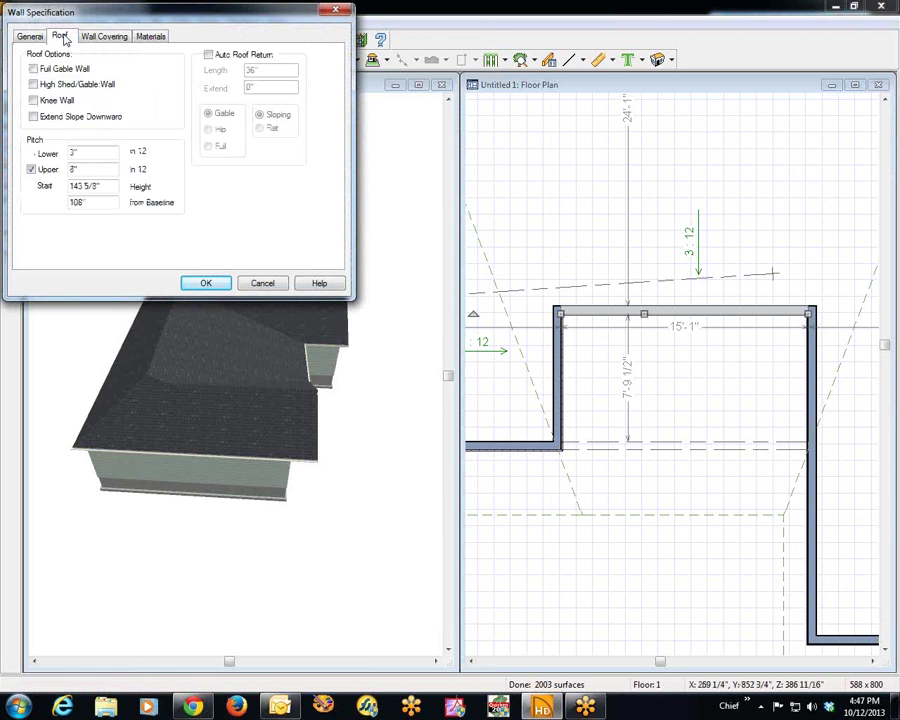
pyautogui.doubleClick(84, 202)
pyautogui.write('120')
pyautogui.click(205, 283)
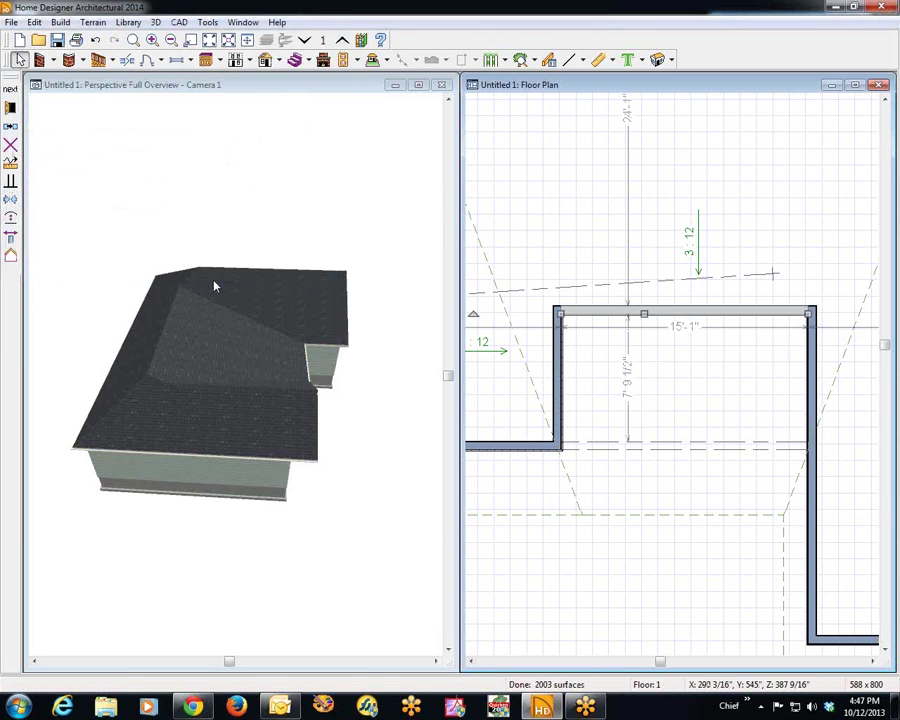
# - Lower the porch wall's pitch break height to 72" above baseline
pyautogui.click(11, 108)
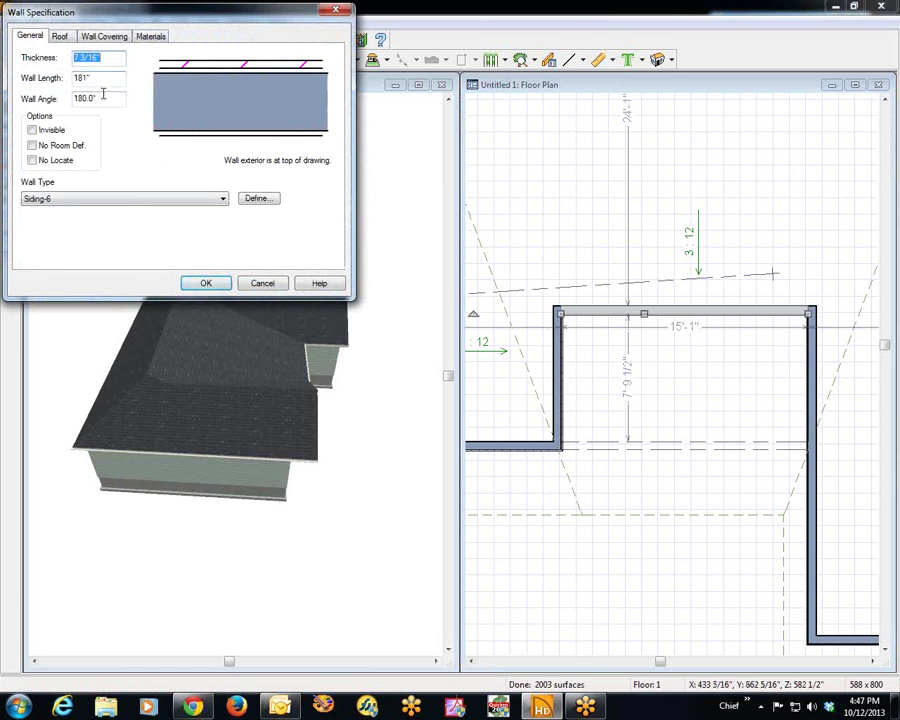
pyautogui.click(60, 37)
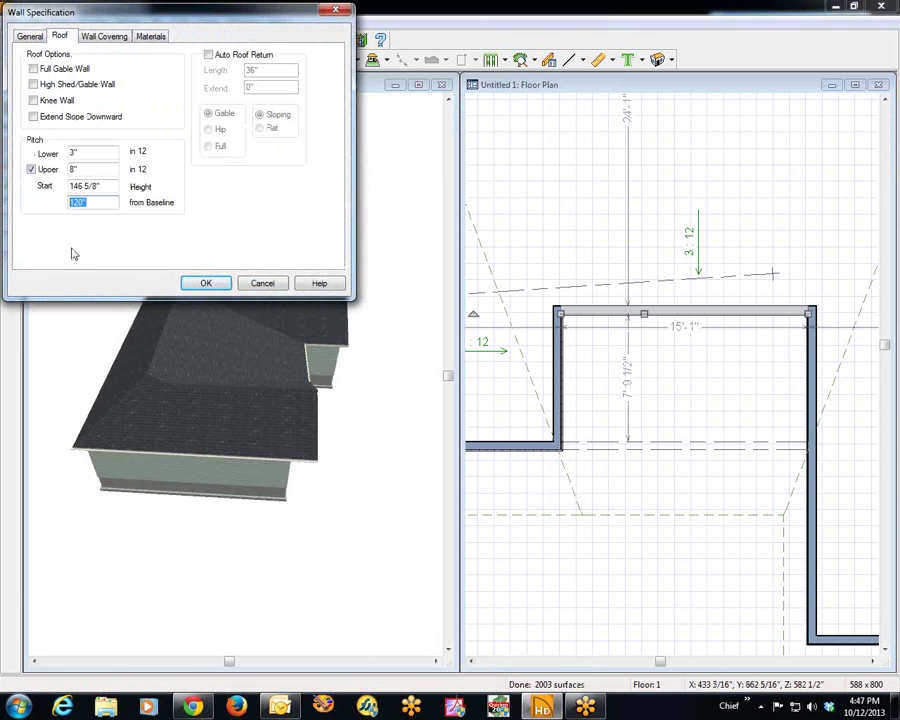
pyautogui.write('72')
pyautogui.click(207, 283)
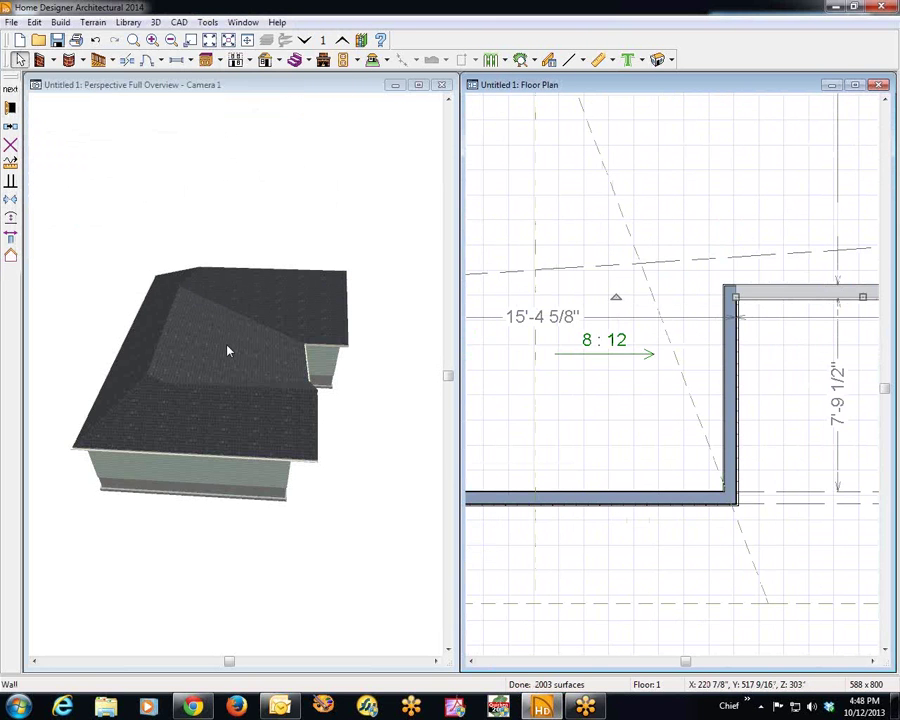
pyautogui.scroll(-2, 228, 350)
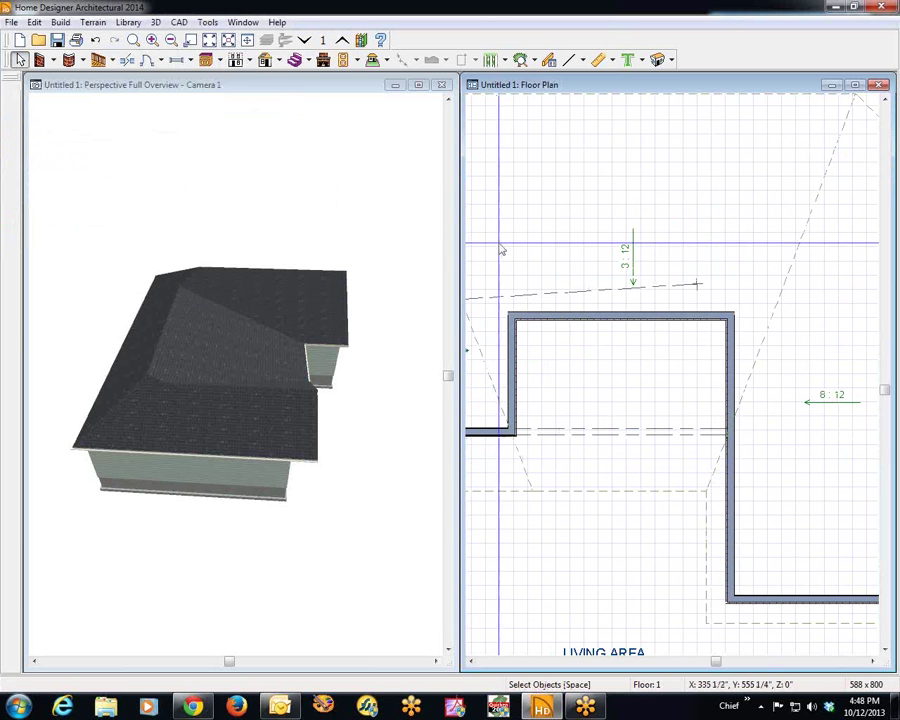
# - Delete all roofs from every room on this floor, turning off Auto Rebuild Roofs
pyautogui.click(34, 22)
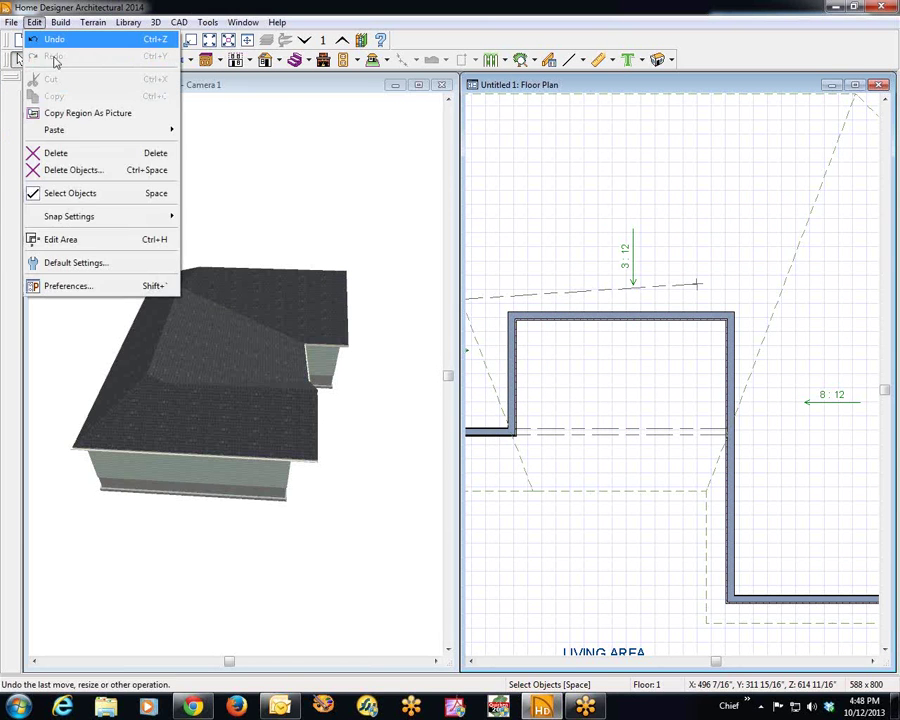
pyautogui.click(72, 170)
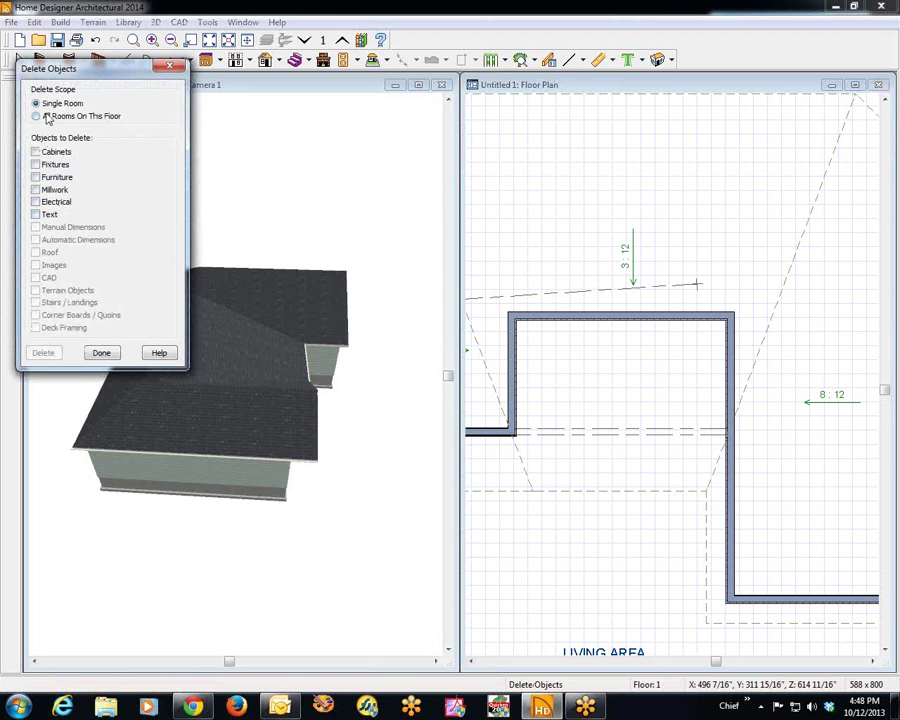
pyautogui.click(49, 117)
pyautogui.click(35, 252)
pyautogui.click(43, 353)
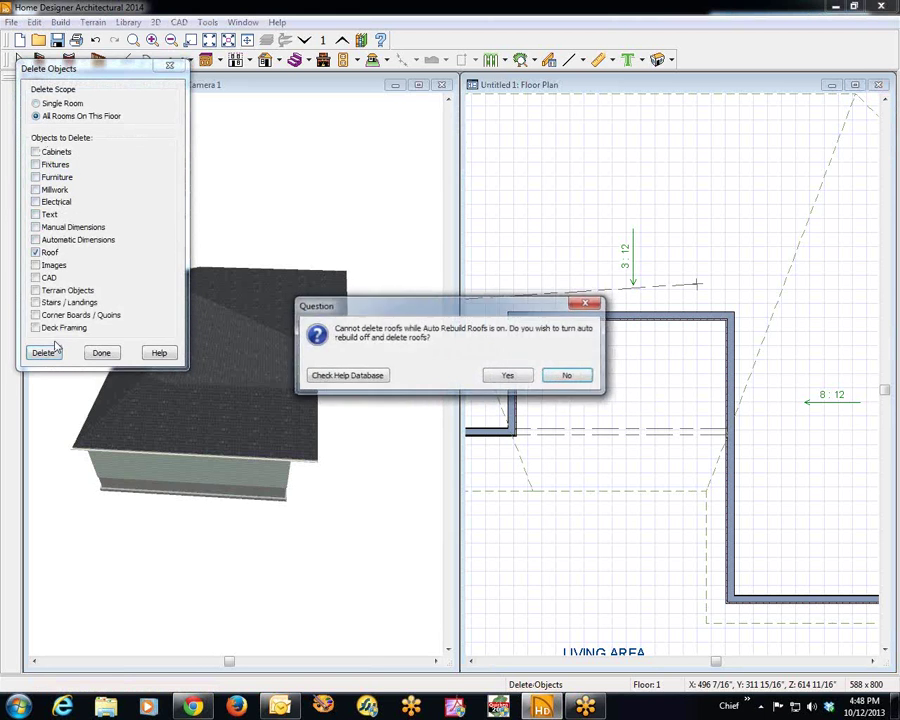
pyautogui.click(508, 375)
pyautogui.click(50, 356)
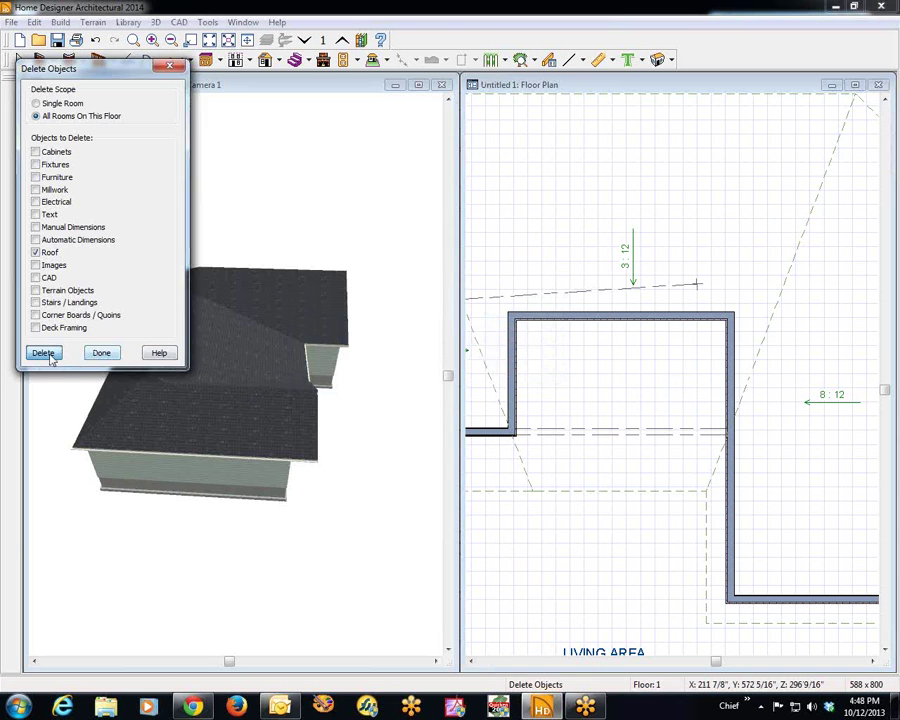
pyautogui.click(101, 352)
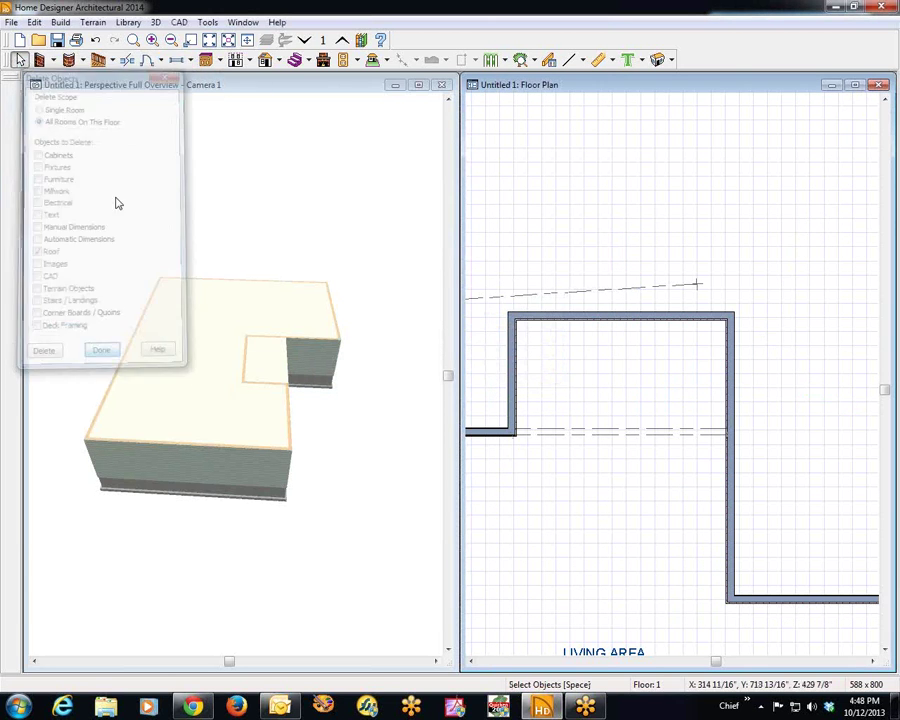
# - Build a new roof over the house at 8 in 12 pitch with Auto Rebuild Roofs checked
pyautogui.click(272, 60)
pyautogui.click(290, 79)
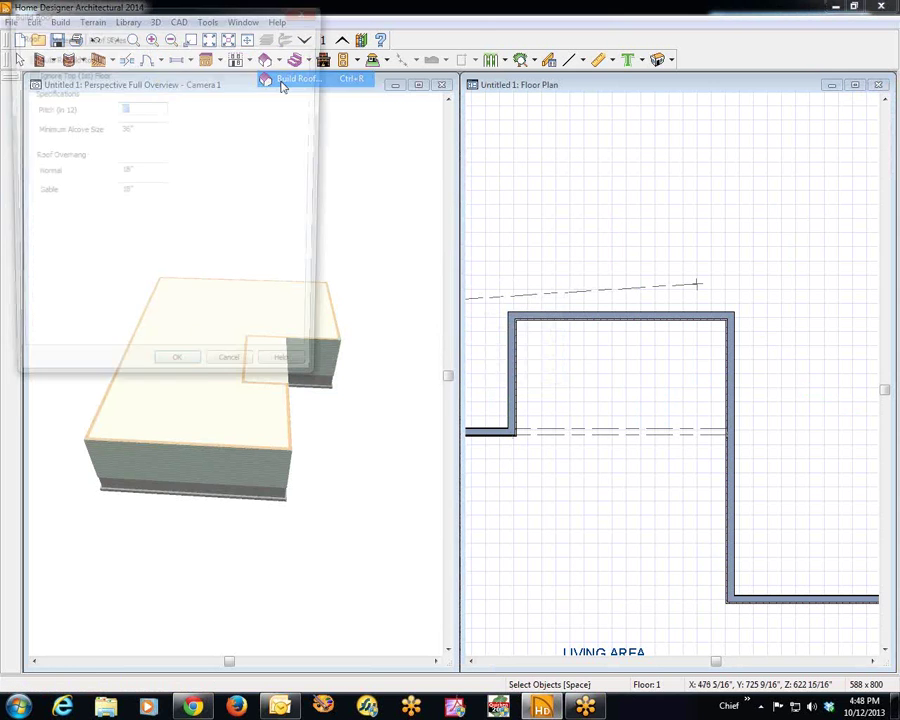
pyautogui.click(27, 57)
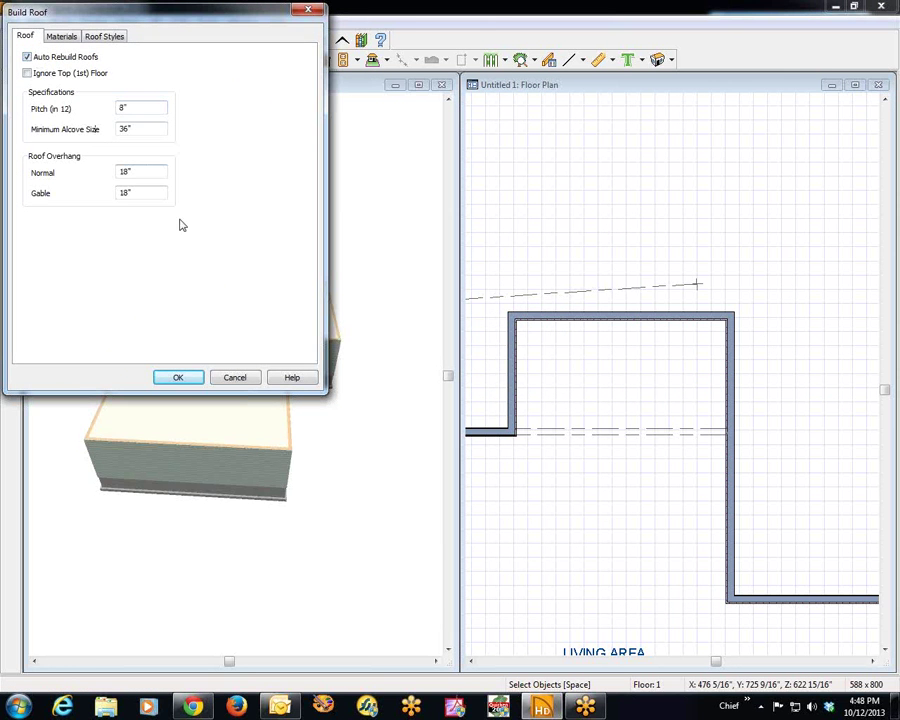
pyautogui.click(178, 377)
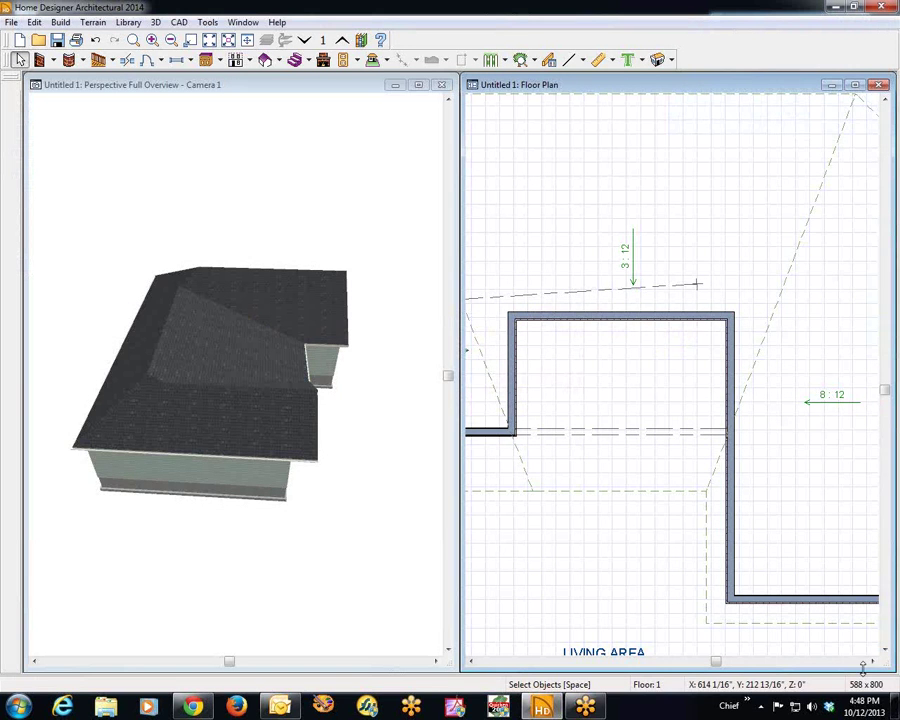
pyautogui.click(885, 651)
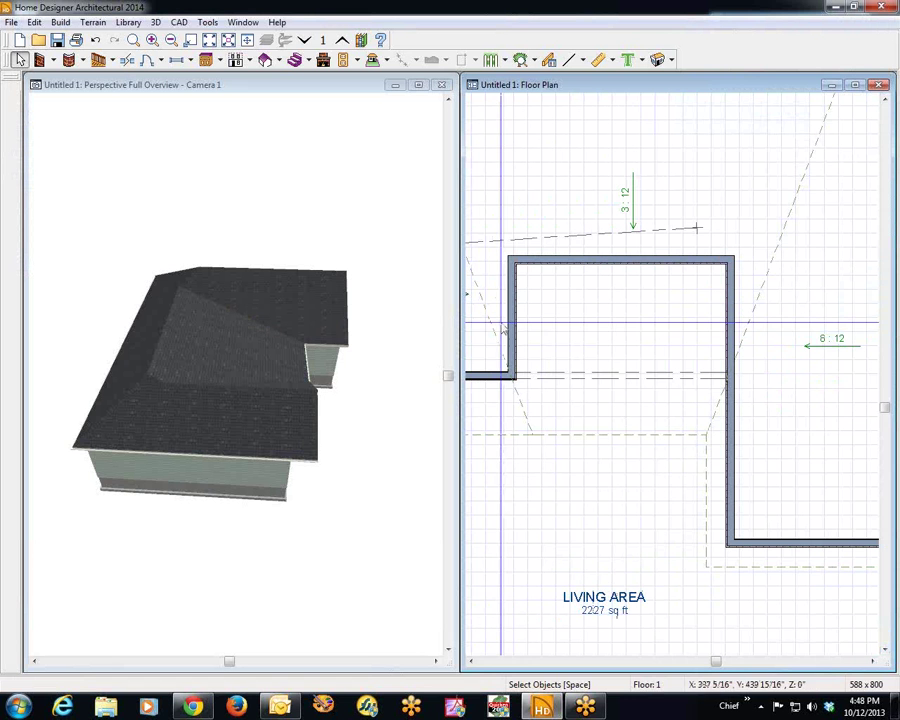
# - Set the invisible porch wall's lower roof pitch to 4 in 12
pyautogui.click(593, 380)
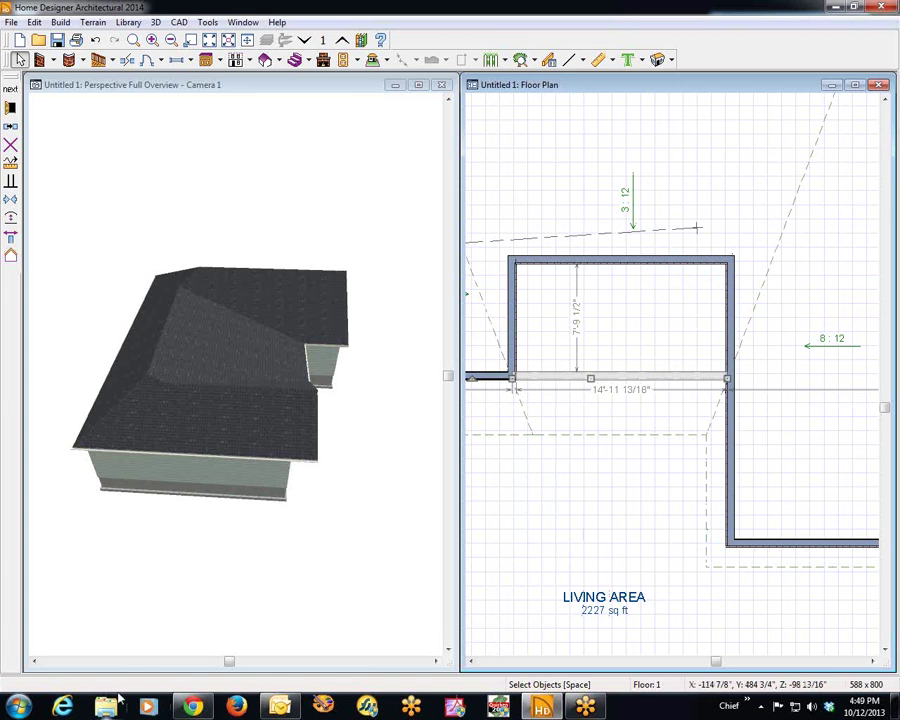
pyautogui.click(10, 105)
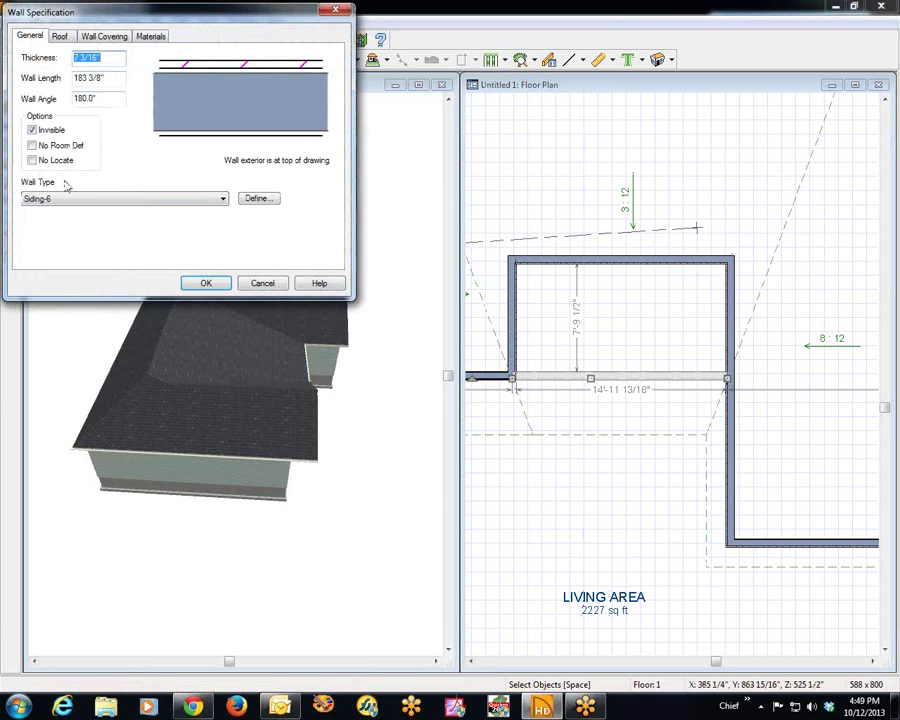
pyautogui.click(58, 36)
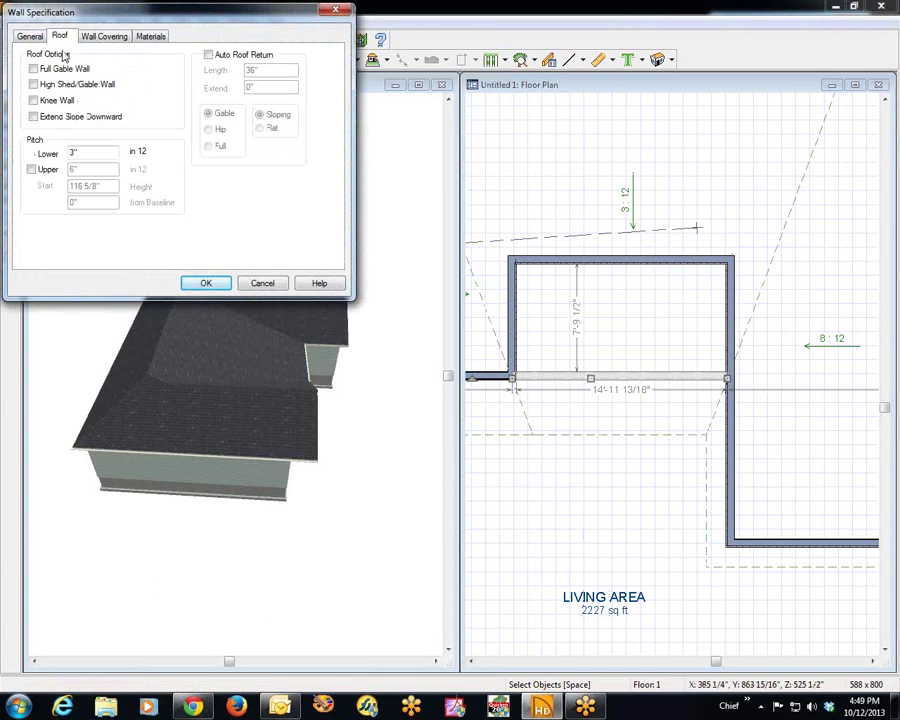
pyautogui.moveTo(88, 152); pyautogui.dragTo(42, 155)
pyautogui.write('4')
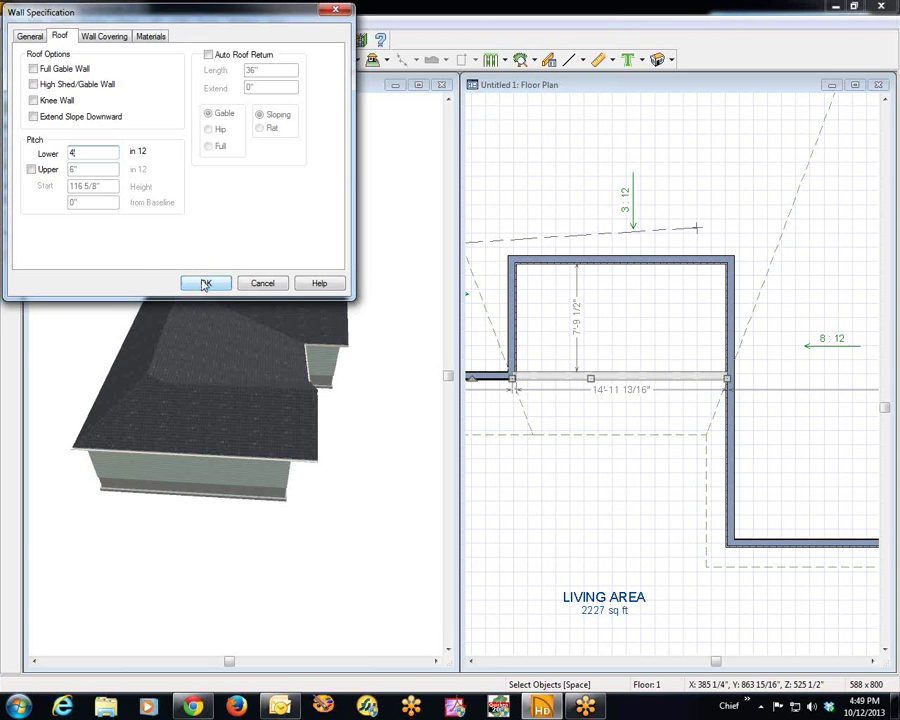
# - Add an 8 in 12 upper pitch starting 102 inches from baseline and apply
pyautogui.click(32, 170)
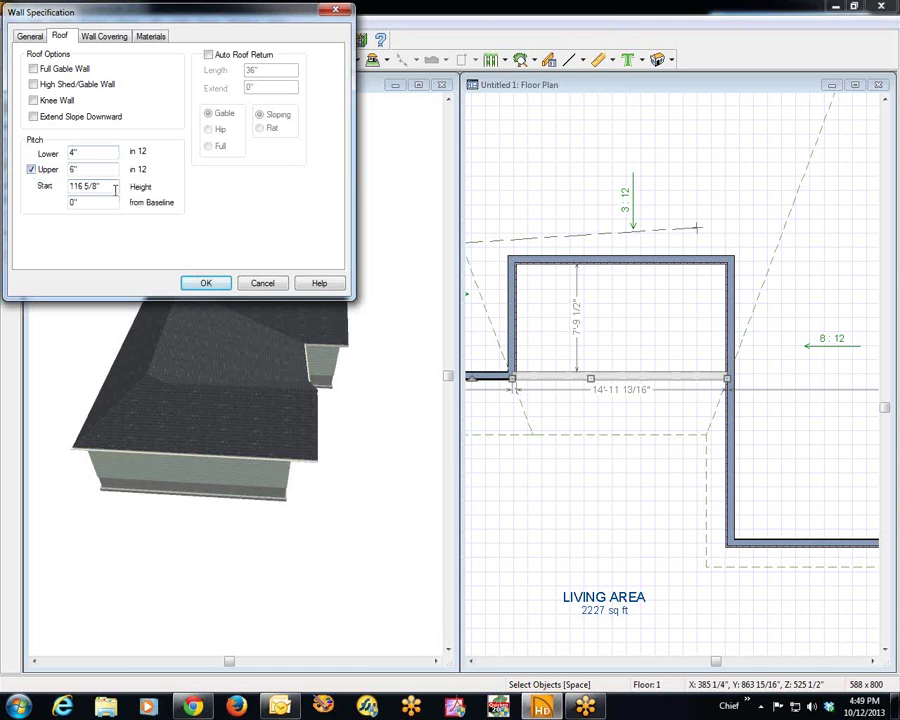
pyautogui.moveTo(114, 188); pyautogui.dragTo(89, 202)
pyautogui.write('8\'6"')
pyautogui.click(93, 204)
pyautogui.moveTo(70, 186); pyautogui.dragTo(106, 188)
pyautogui.press('Tab')
pyautogui.write('3')
pyautogui.moveTo(92, 169); pyautogui.dragTo(18, 175)
pyautogui.write('8')
pyautogui.press('Tab')
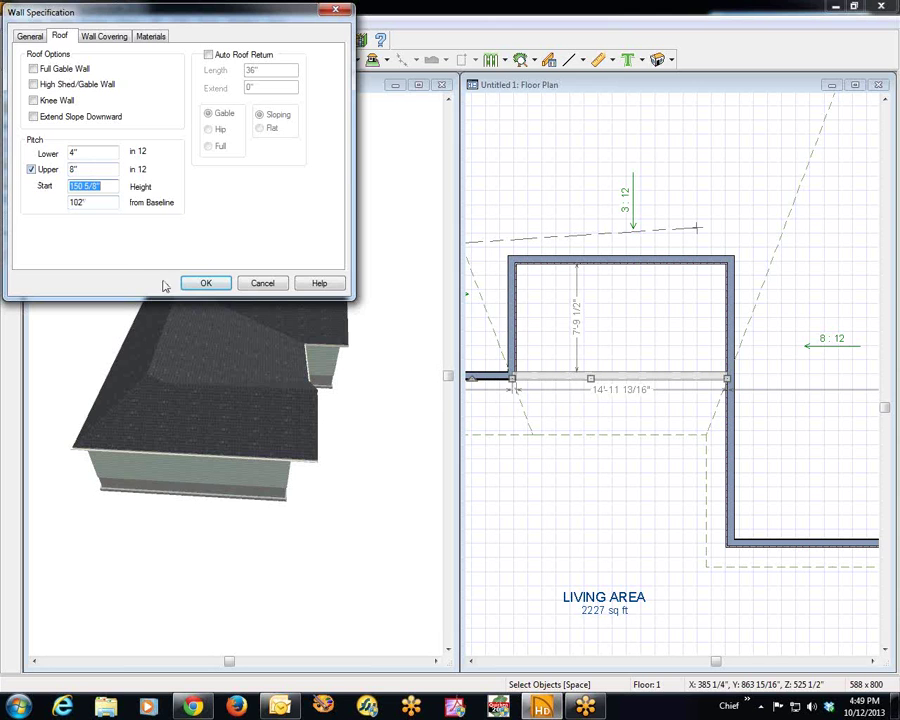
pyautogui.click(204, 285)
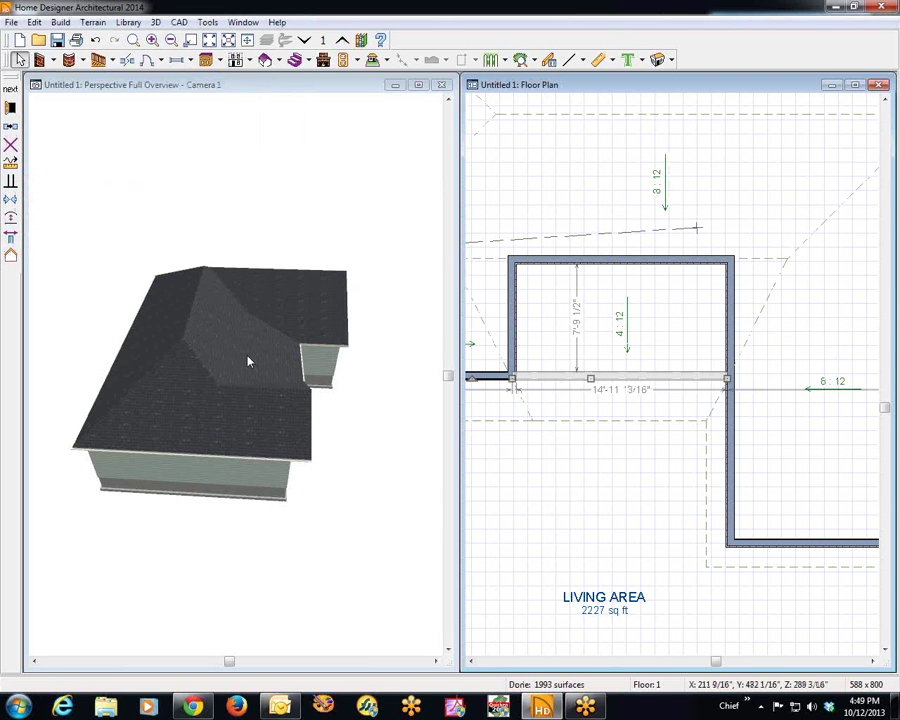
# - Orbit the 3D view to face the recessed porch from the front
pyautogui.scroll(2, 249, 362)
pyautogui.scroll(-2, 249, 362)
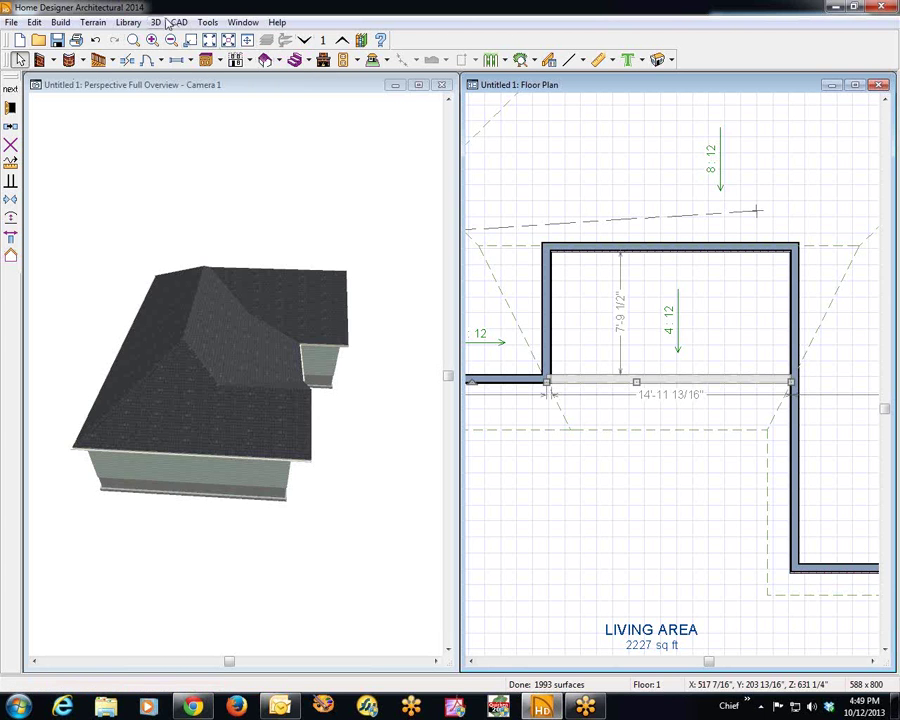
pyautogui.click(128, 85)
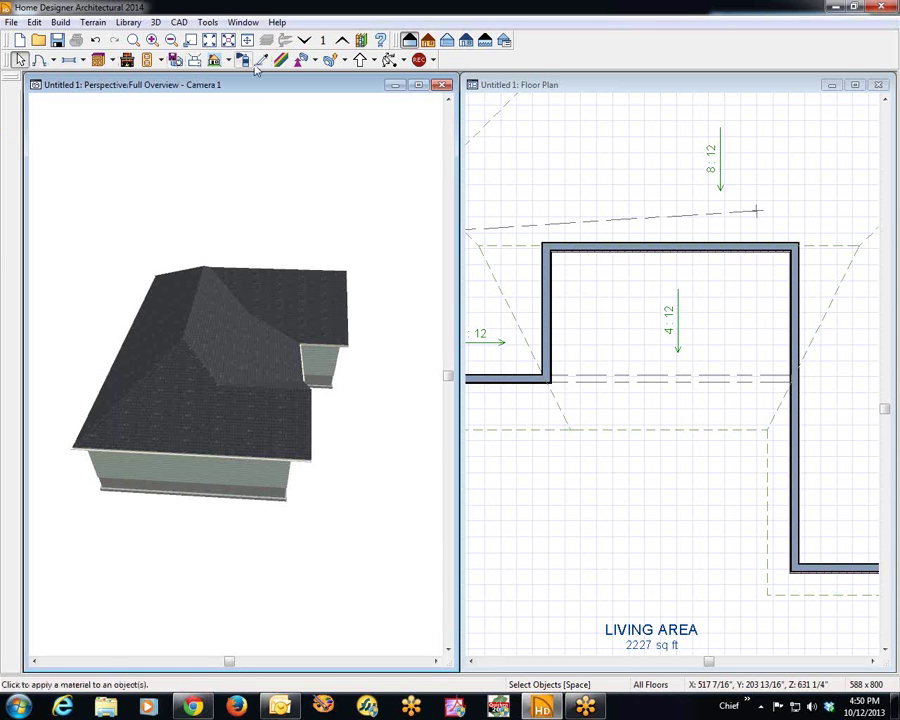
pyautogui.click(389, 59)
pyautogui.moveTo(348, 347); pyautogui.dragTo(371, 333)
# - Change the recessed room's Room Type to Porch so it is labelled PORCH
pyautogui.press('space')
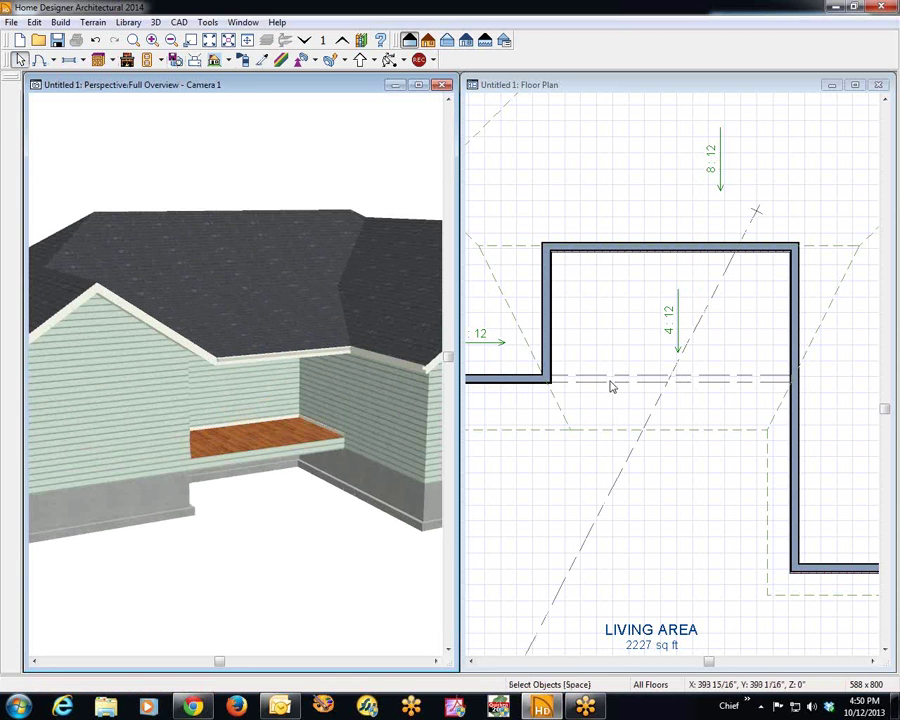
pyautogui.rightClick(296, 420)
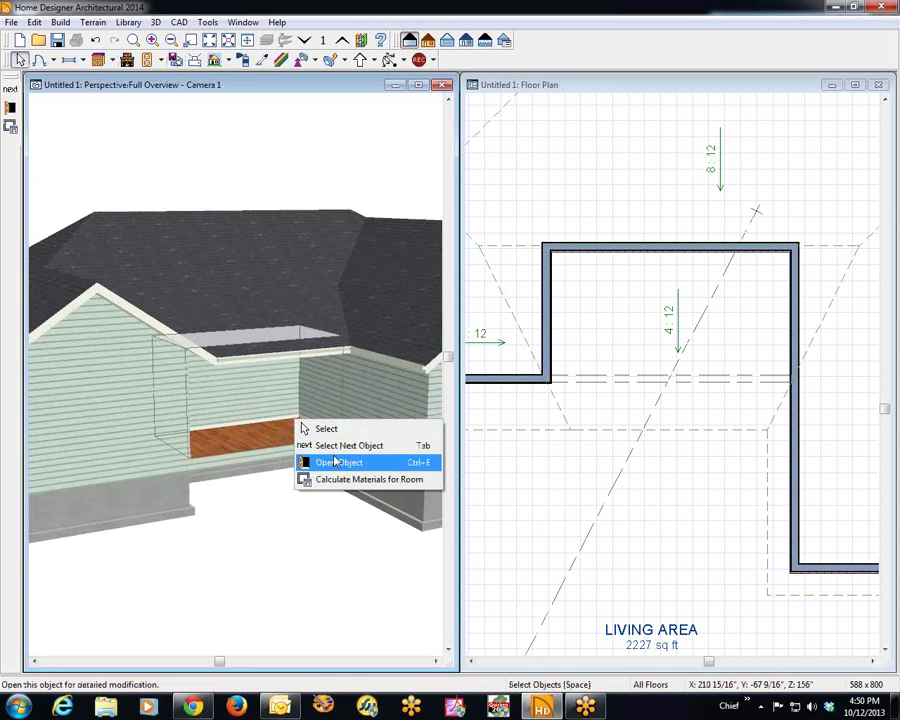
pyautogui.click(330, 460)
pyautogui.click(199, 60)
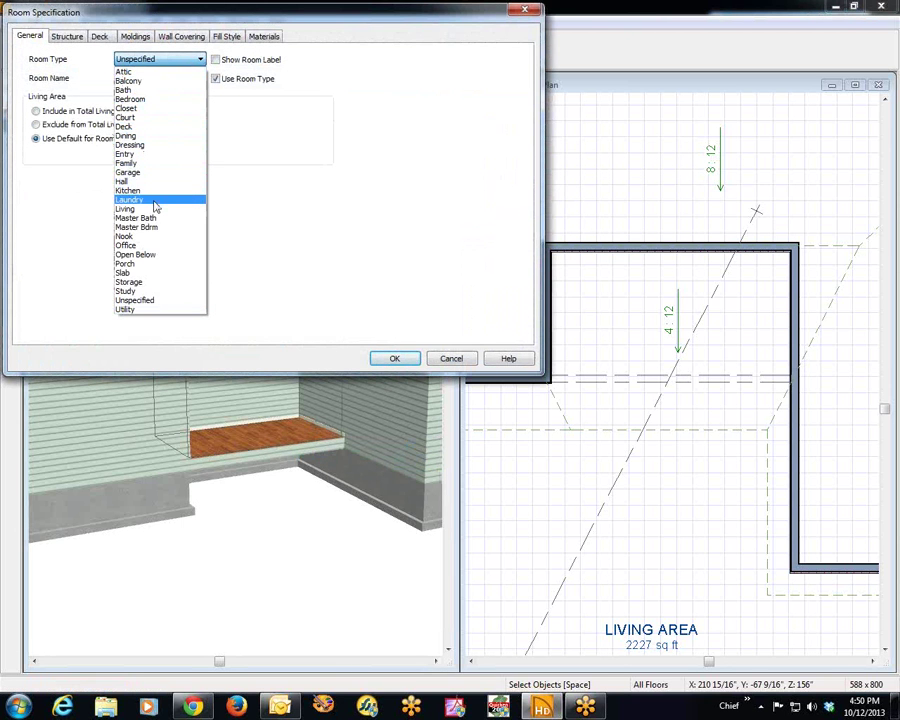
pyautogui.click(150, 263)
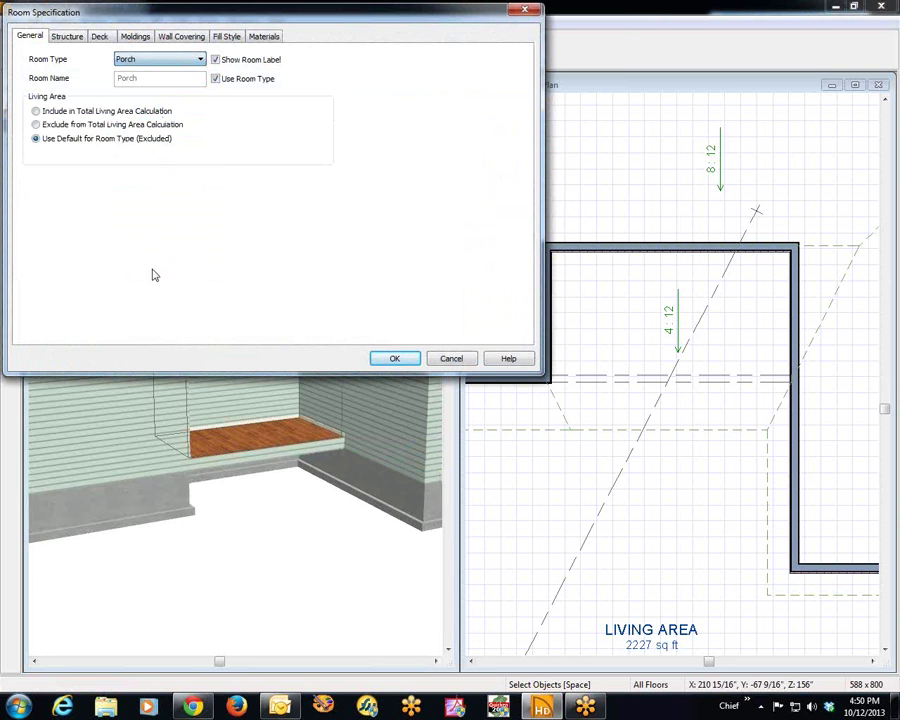
pyautogui.click(398, 357)
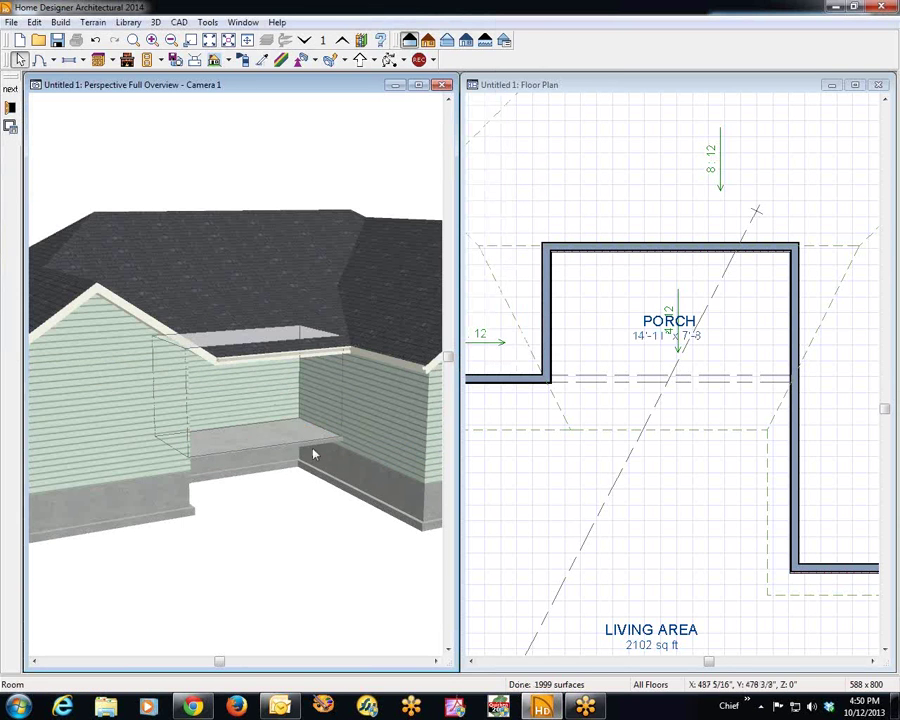
pyautogui.press('Escape')
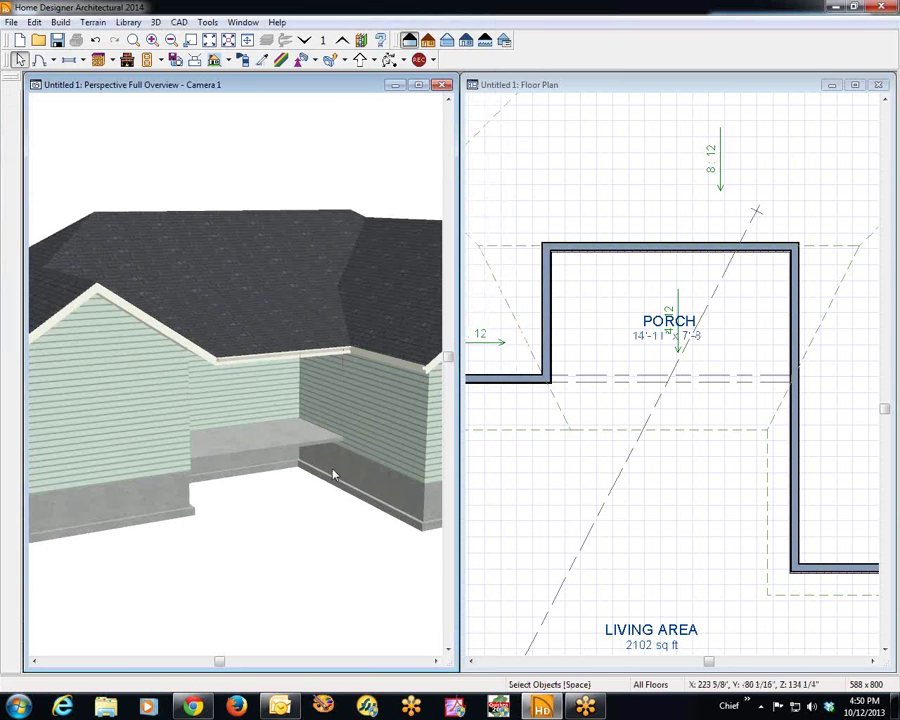
# - Edit the porch wall's 4-inch lower roof pitch and rebuild the porch roof
pyautogui.click(636, 381)
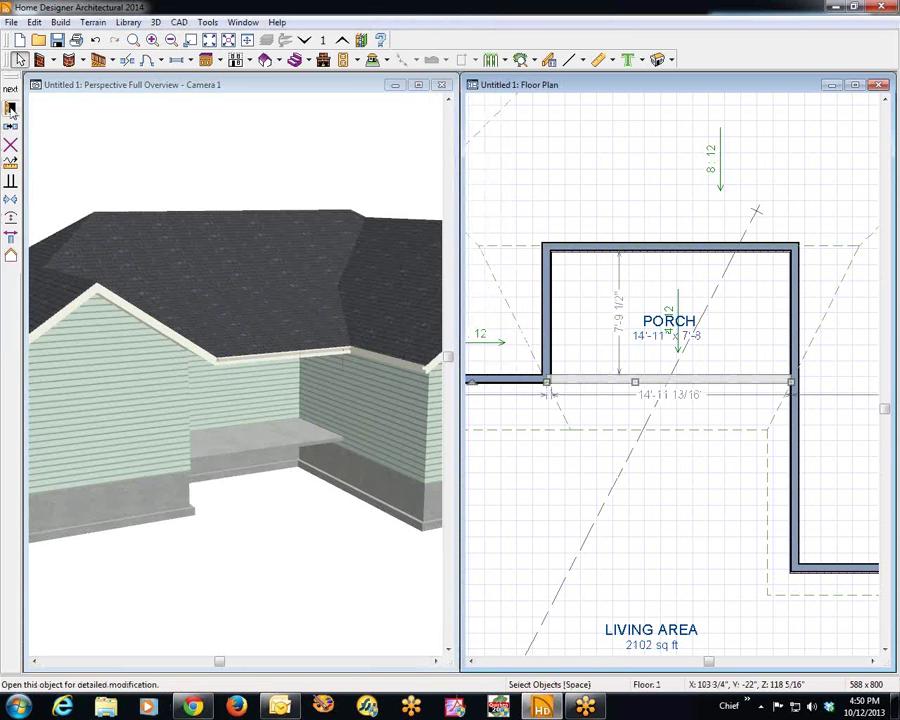
pyautogui.click(10, 106)
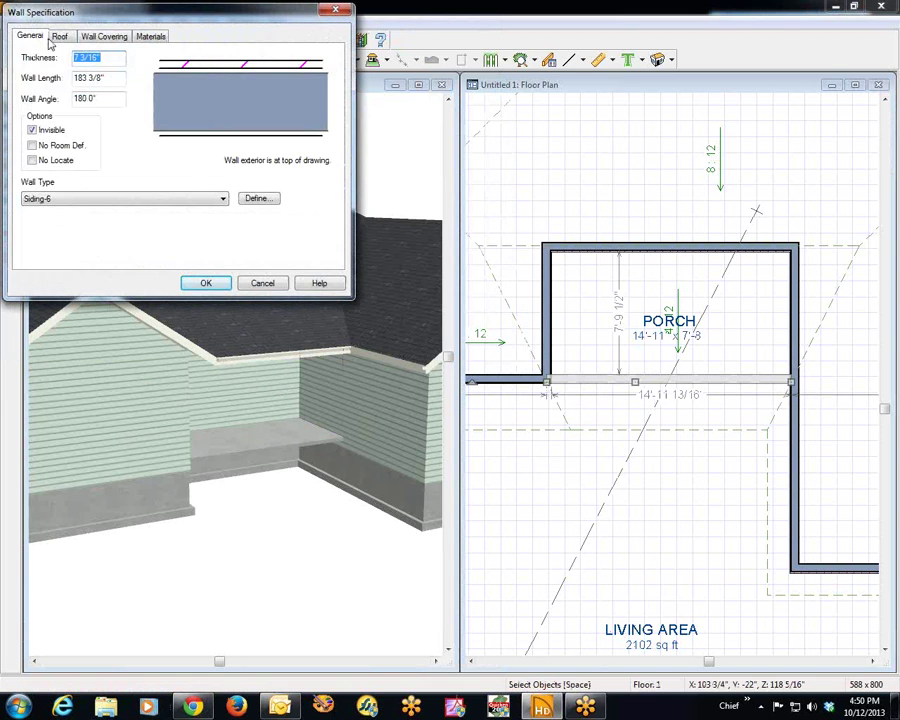
pyautogui.click(59, 36)
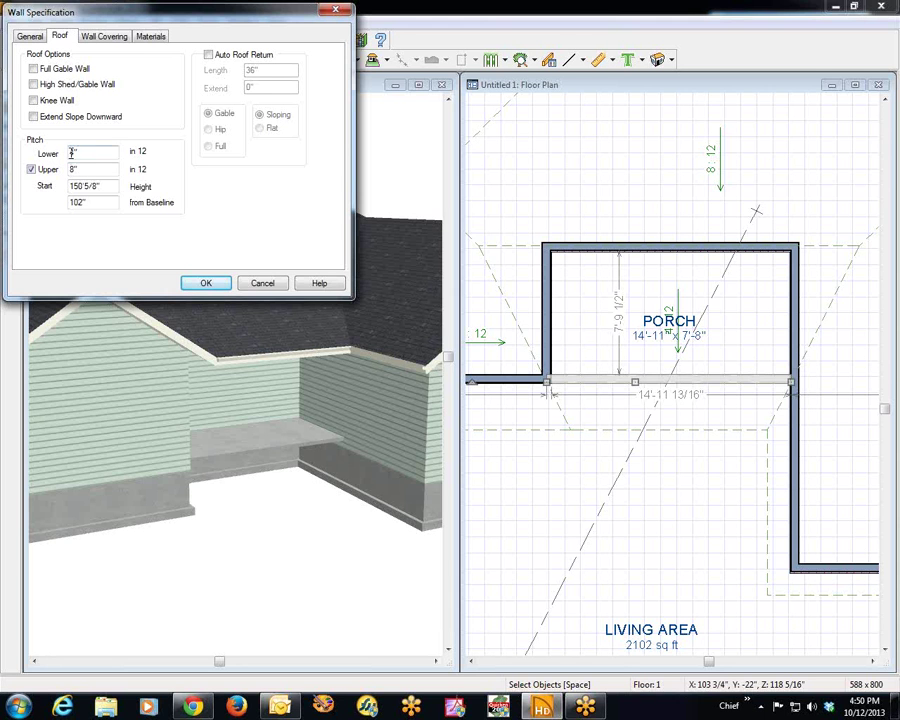
pyautogui.doubleClick(88, 152)
pyautogui.click(206, 283)
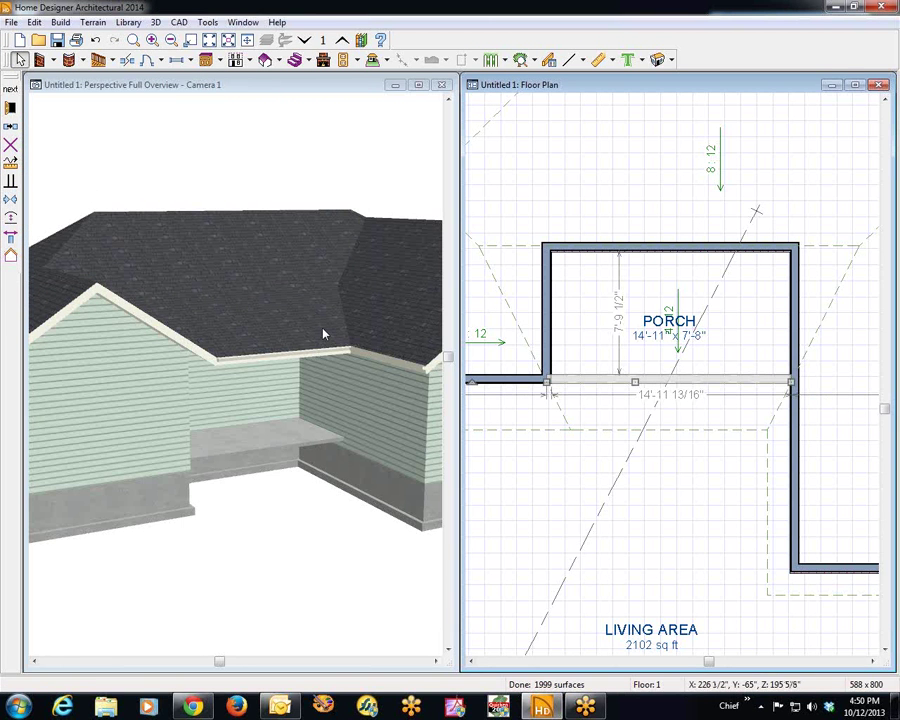
pyautogui.click(528, 482)
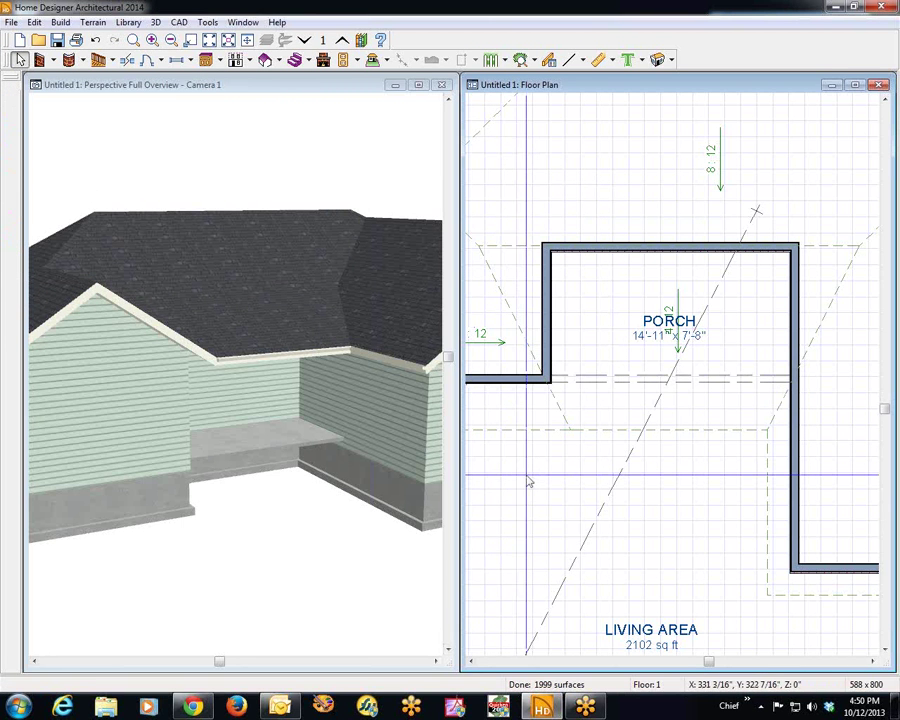